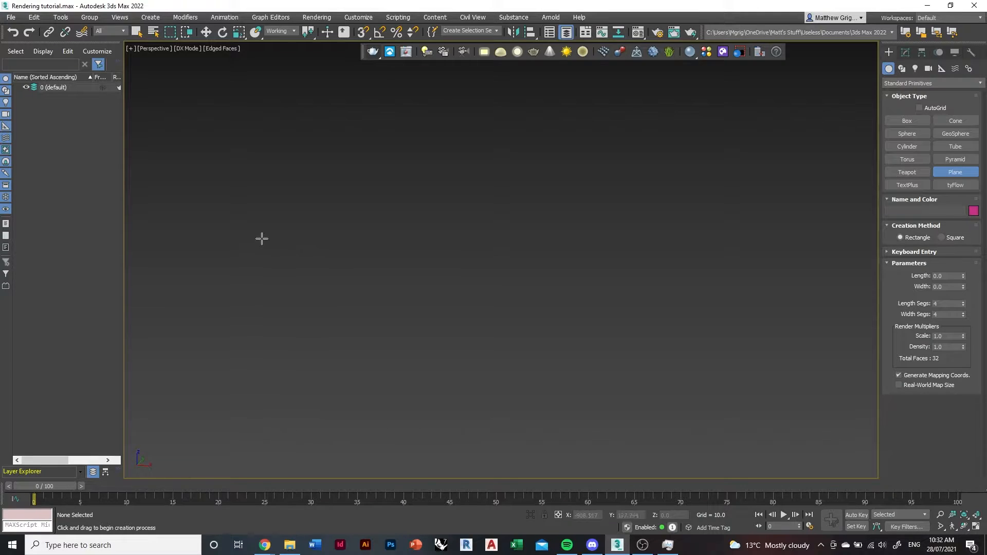
# - Create a ground plane about 1449 units long and 1955 units wide, and set its object colour to white
pyautogui.moveTo(250, 172); pyautogui.dragTo(576, 414)
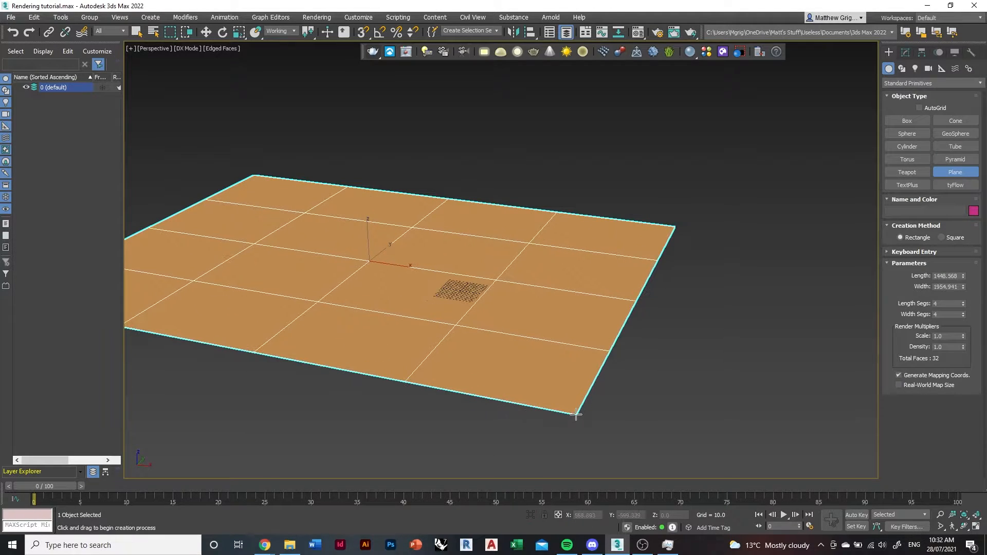
pyautogui.moveTo(414, 356); pyautogui.dragTo(497, 376, button='middle')
pyautogui.click(974, 212)
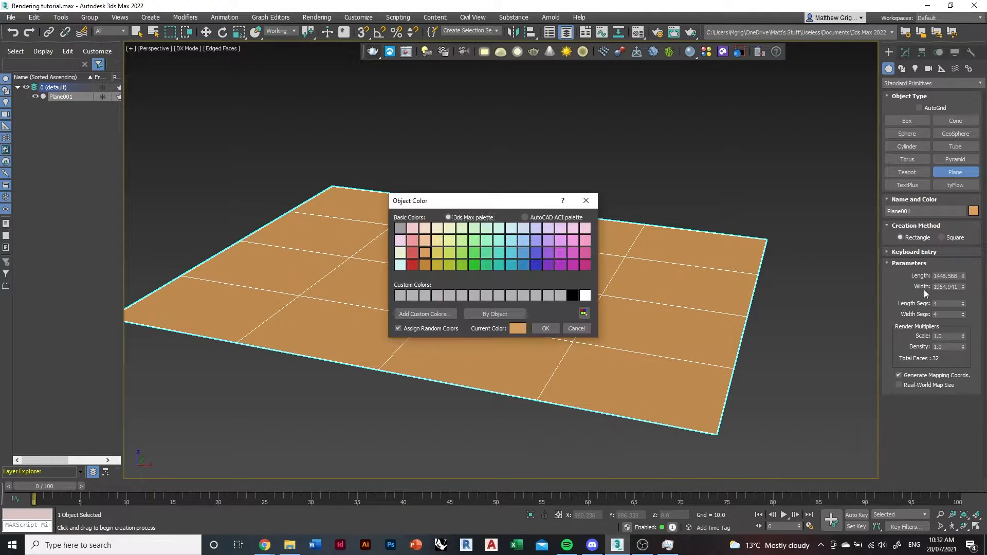
pyautogui.click(585, 295)
pyautogui.click(545, 328)
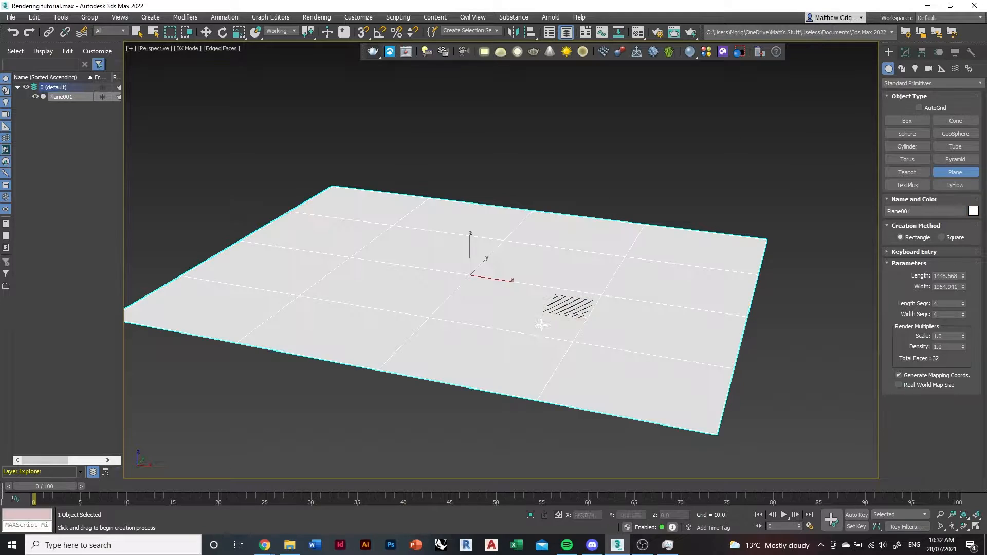
# - Draw a V-Ray plane light about 183 by 356 units on the ground plane
pyautogui.keyDown('alt'); pyautogui.moveTo(612, 304); pyautogui.dragTo(586, 315, button='middle'); pyautogui.keyUp('alt')
pyautogui.scroll(4, 435, 281)
pyautogui.scroll(-1, 435, 280)
pyautogui.keyDown('alt'); pyautogui.moveTo(435, 280); pyautogui.dragTo(436, 271, button='middle'); pyautogui.keyUp('alt')
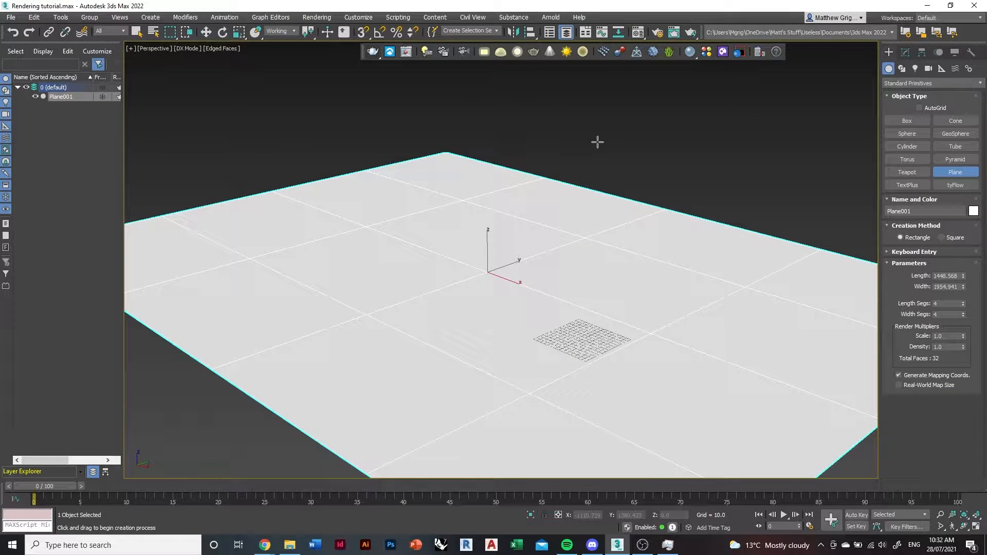
pyautogui.click(484, 51)
pyautogui.keyDown('alt'); pyautogui.moveTo(472, 236); pyautogui.dragTo(520, 258, button='middle'); pyautogui.keyUp('alt')
pyautogui.moveTo(494, 326); pyautogui.dragTo(611, 426)
# - Raise the light to a height of about 324 units and rotate it to shine at an angle across the ground plane
pyautogui.keyDown('alt'); pyautogui.moveTo(450, 380); pyautogui.dragTo(533, 355, button='middle'); pyautogui.keyUp('alt')
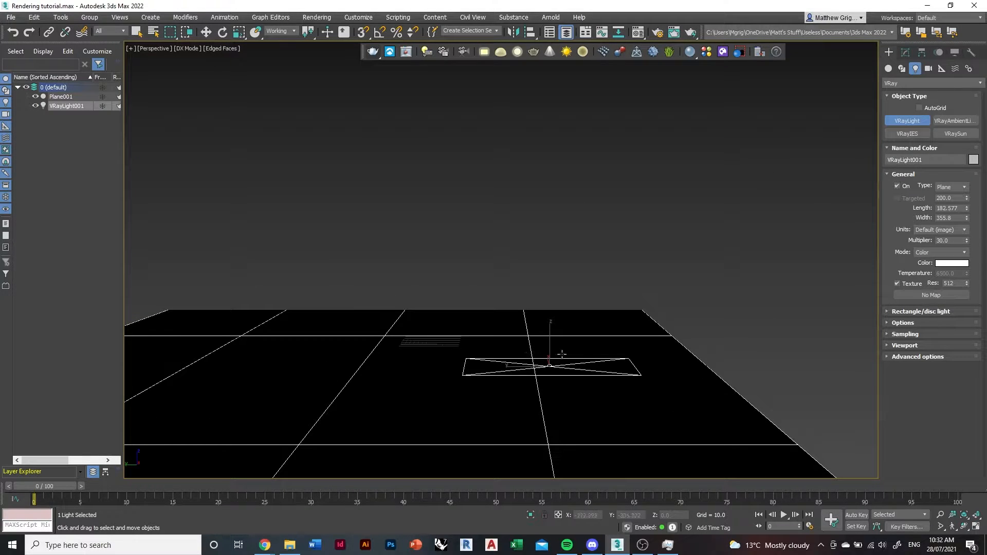
pyautogui.press('w')
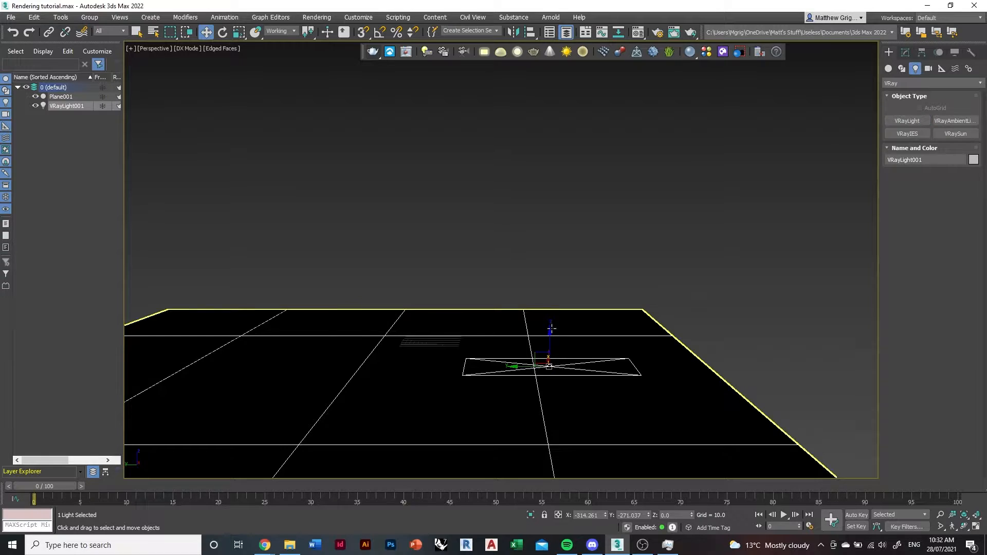
pyautogui.moveTo(550, 328); pyautogui.dragTo(551, 172)
pyautogui.keyDown('alt'); pyautogui.moveTo(705, 282); pyautogui.dragTo(662, 317, button='middle'); pyautogui.keyUp('alt')
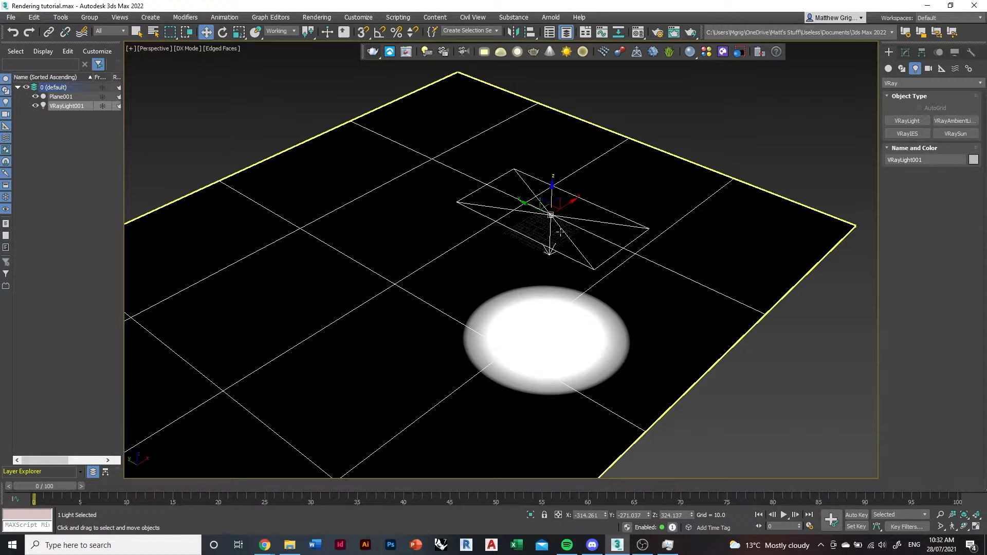
pyautogui.press('e')
pyautogui.moveTo(569, 205); pyautogui.dragTo(627, 248)
pyautogui.keyDown('alt'); pyautogui.moveTo(627, 249); pyautogui.dragTo(514, 270, button='middle'); pyautogui.keyUp('alt')
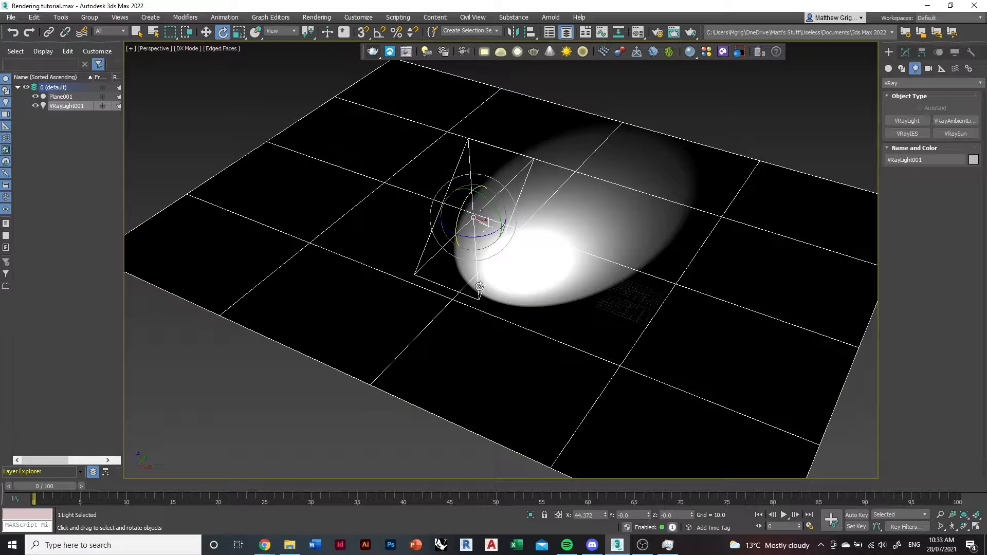
# - Clone the angled V-Ray light as an independent copy named VRayLight002
pyautogui.press('q')
pyautogui.rightClick(477, 229)
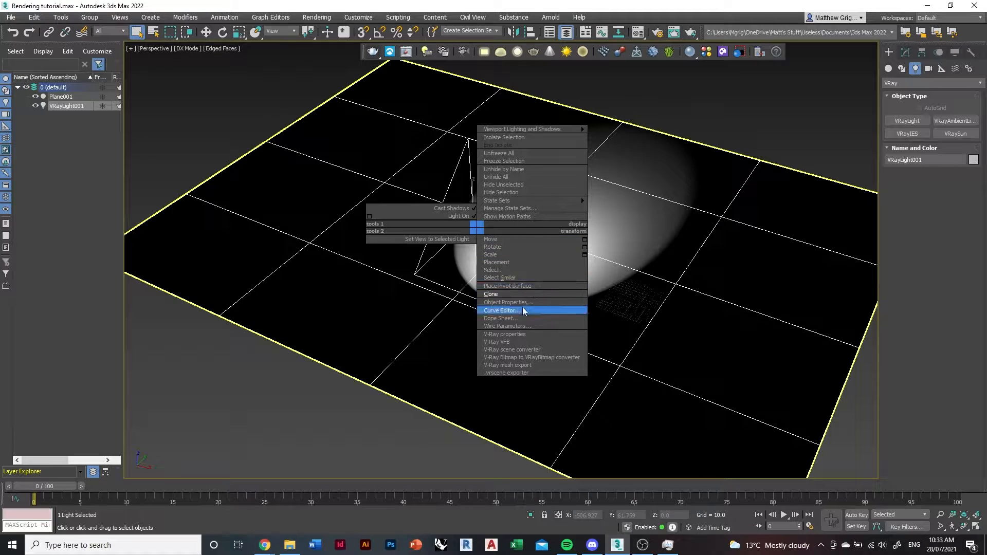
pyautogui.click(523, 292)
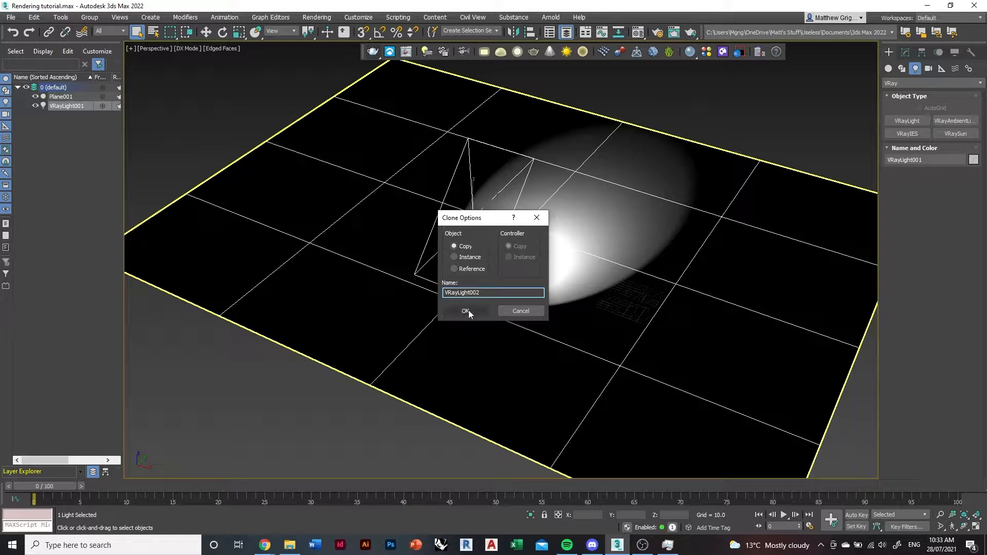
pyautogui.click(466, 311)
# - Move the copied light to about X 12, Y -220 and rotate it to face inward toward the original light's beam
pyautogui.press('w')
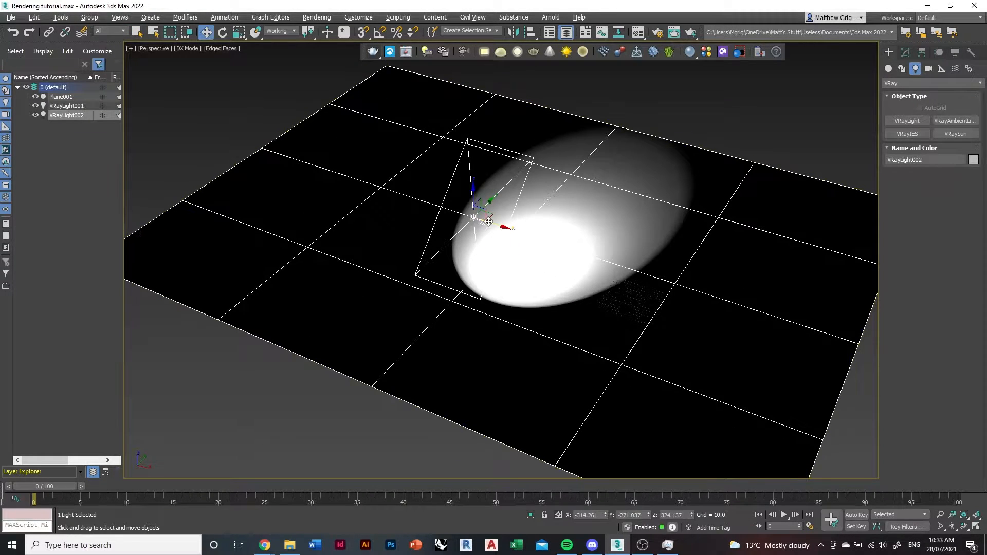
pyautogui.moveTo(507, 225)
pyautogui.mouseDown()
pyautogui.moveTo(626, 262)
pyautogui.moveTo(620, 275)
pyautogui.moveTo(644, 274)
pyautogui.moveTo(622, 236)
pyautogui.mouseUp()
pyautogui.press('e')
pyautogui.press('w')
pyautogui.keyDown('alt'); pyautogui.moveTo(622, 237); pyautogui.dragTo(617, 282, button='middle'); pyautogui.keyUp('alt')
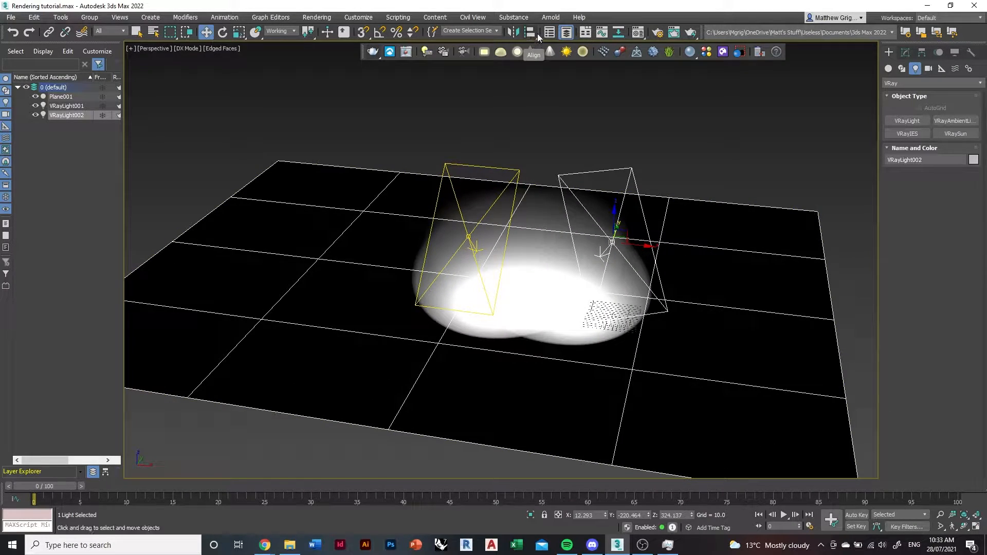
# - Mirror the second light across the X axis as a copy and move the new light to about X -706
pyautogui.click(534, 52)
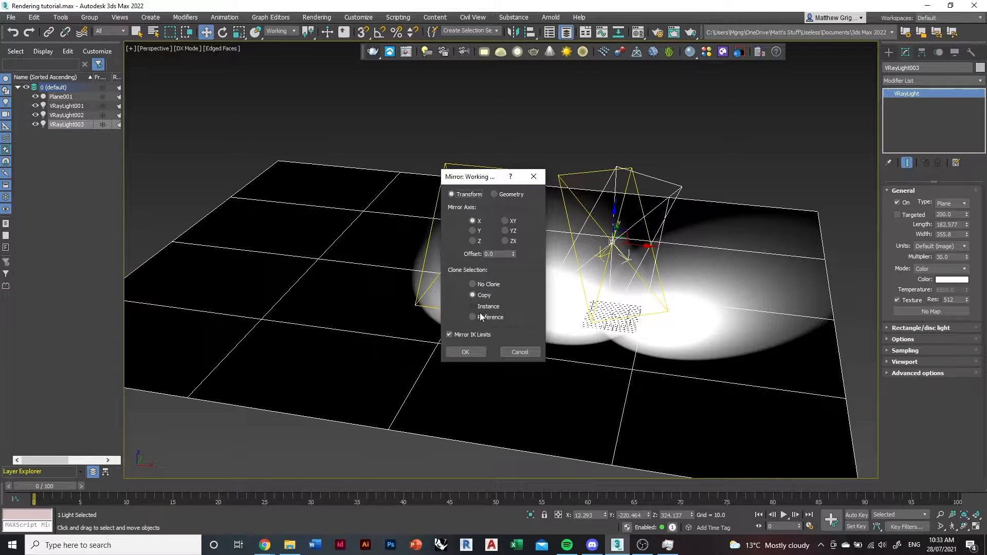
pyautogui.click(466, 352)
pyautogui.moveTo(649, 246); pyautogui.dragTo(358, 240)
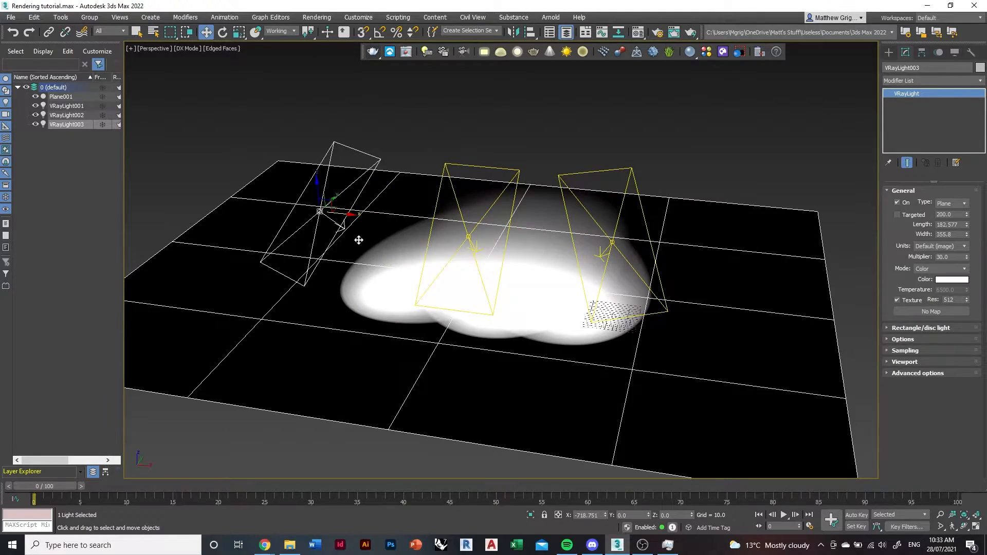
pyautogui.keyDown('alt'); pyautogui.moveTo(359, 240); pyautogui.dragTo(557, 327, button='middle'); pyautogui.keyUp('alt')
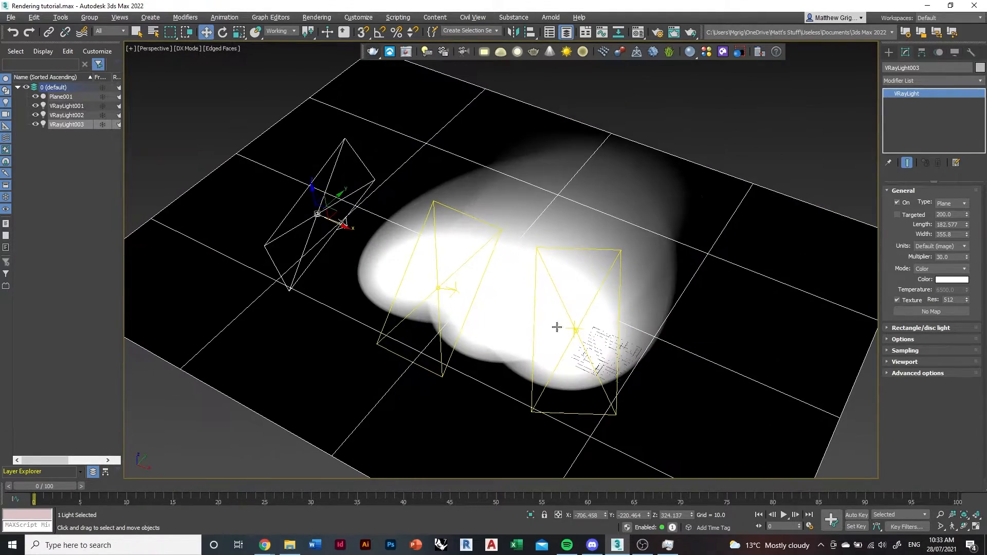
pyautogui.click(735, 120)
# - Create a teapot with a radius of about 43 units in the lit area of the ground plane
pyautogui.keyDown('alt'); pyautogui.moveTo(545, 443); pyautogui.dragTo(575, 275, button='middle'); pyautogui.keyUp('alt')
pyautogui.scroll(5, 575, 276)
pyautogui.scroll(-1, 571, 280)
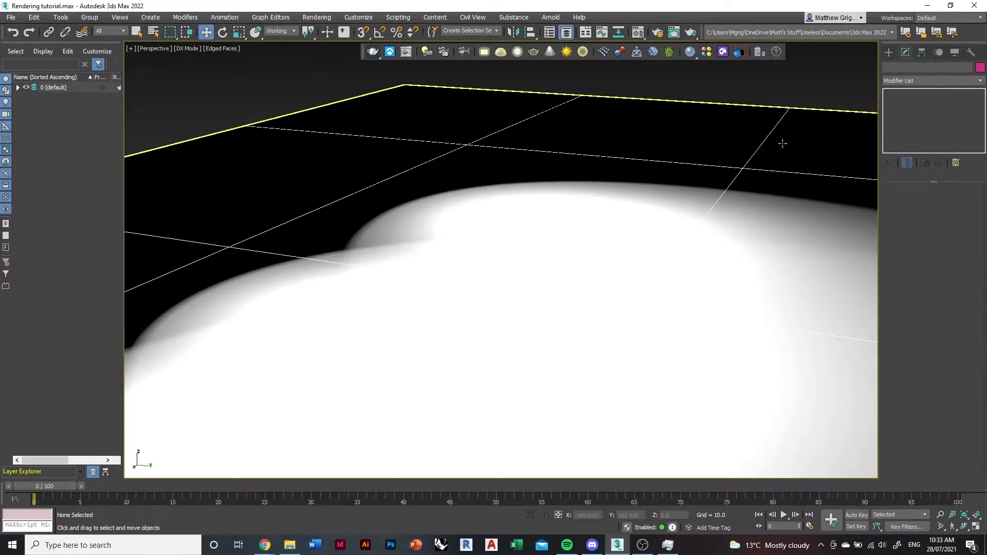
pyautogui.click(886, 53)
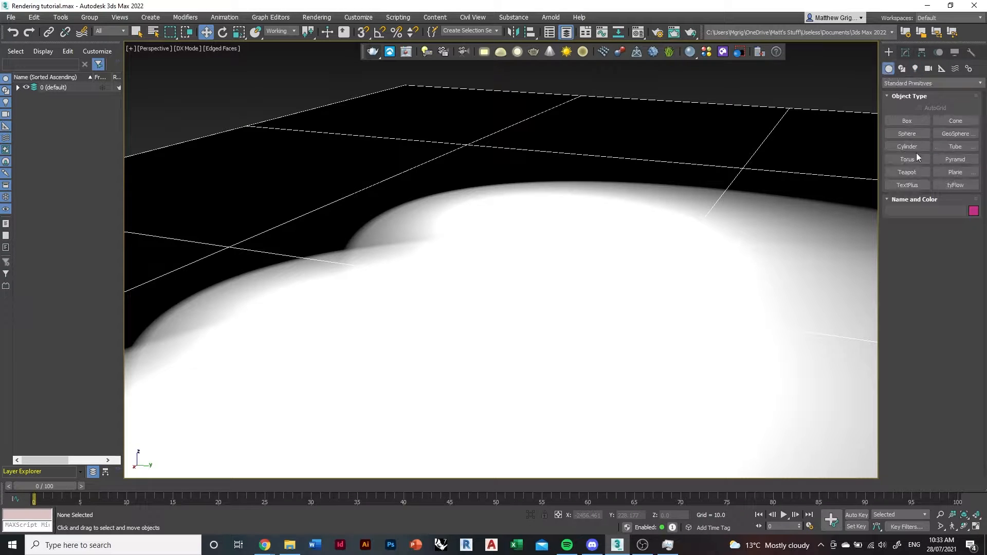
pyautogui.click(907, 172)
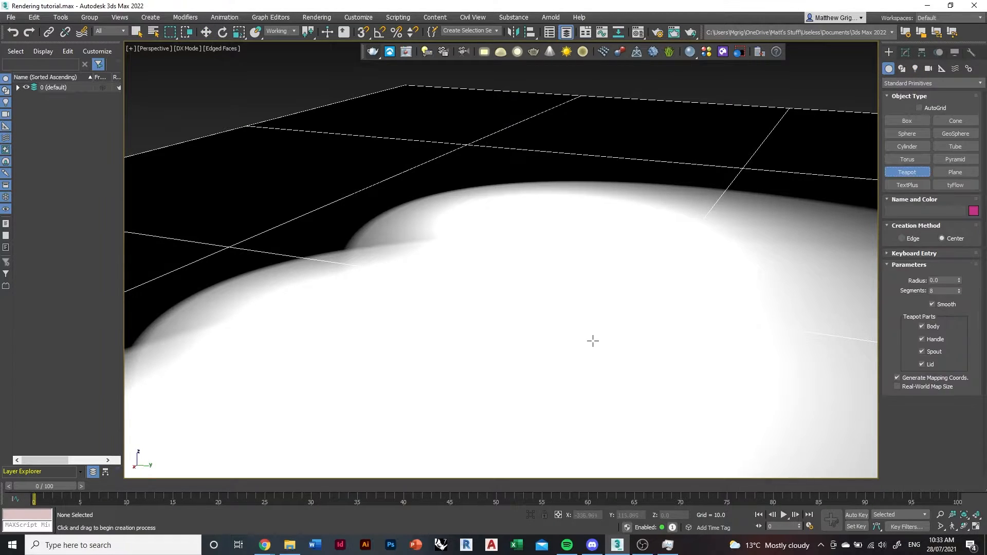
pyautogui.scroll(-4, 626, 337)
pyautogui.scroll(-4, 529, 357)
pyautogui.scroll(2, 543, 325)
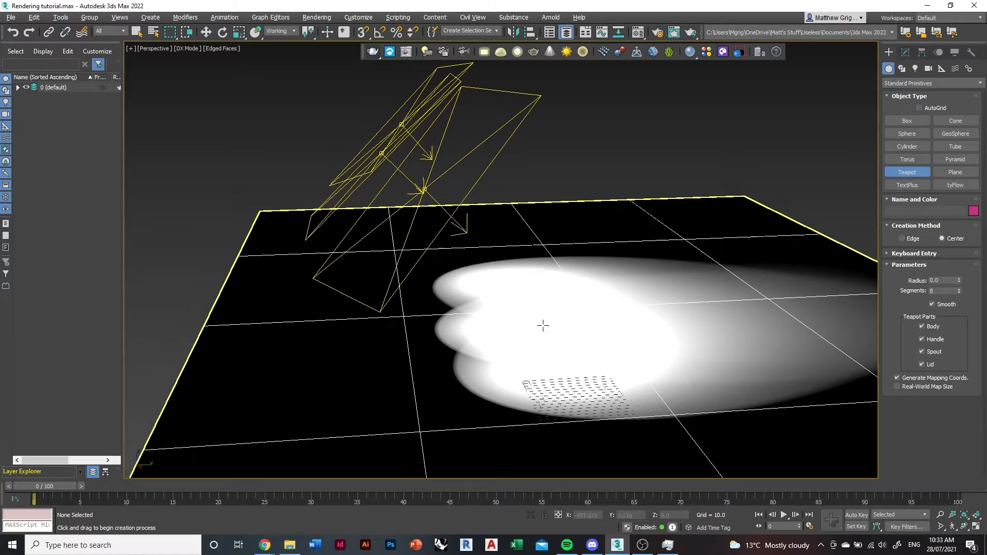
pyautogui.moveTo(532, 303); pyautogui.dragTo(554, 294)
# - Create a cylinder beside the teapot, about 29 units in radius and 89 units high
pyautogui.keyDown('alt'); pyautogui.moveTo(554, 294); pyautogui.dragTo(542, 342, button='middle'); pyautogui.keyUp('alt')
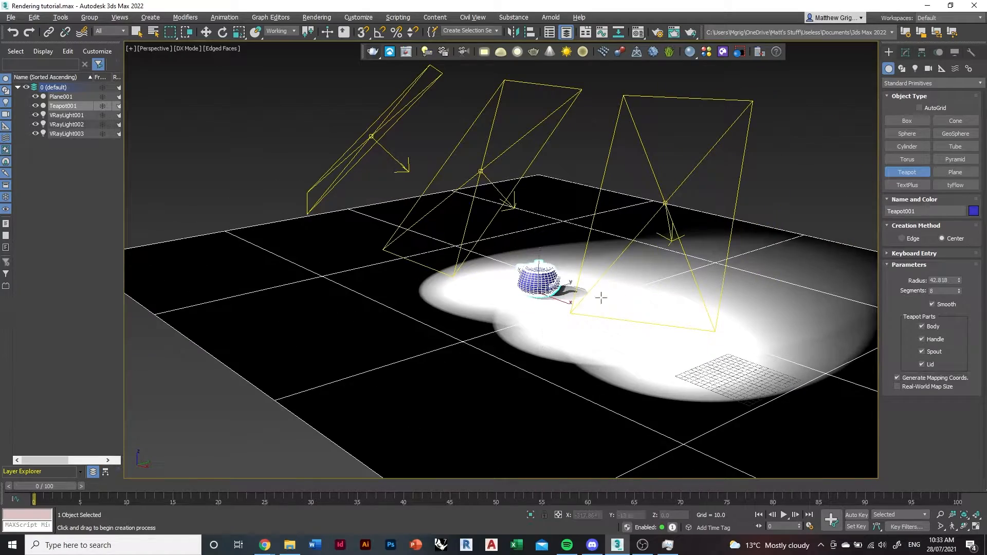
pyautogui.click(907, 147)
pyautogui.keyDown('alt'); pyautogui.moveTo(670, 285); pyautogui.dragTo(632, 288, button='middle'); pyautogui.keyUp('alt')
pyautogui.moveTo(556, 322); pyautogui.dragTo(566, 323)
pyautogui.click(566, 291)
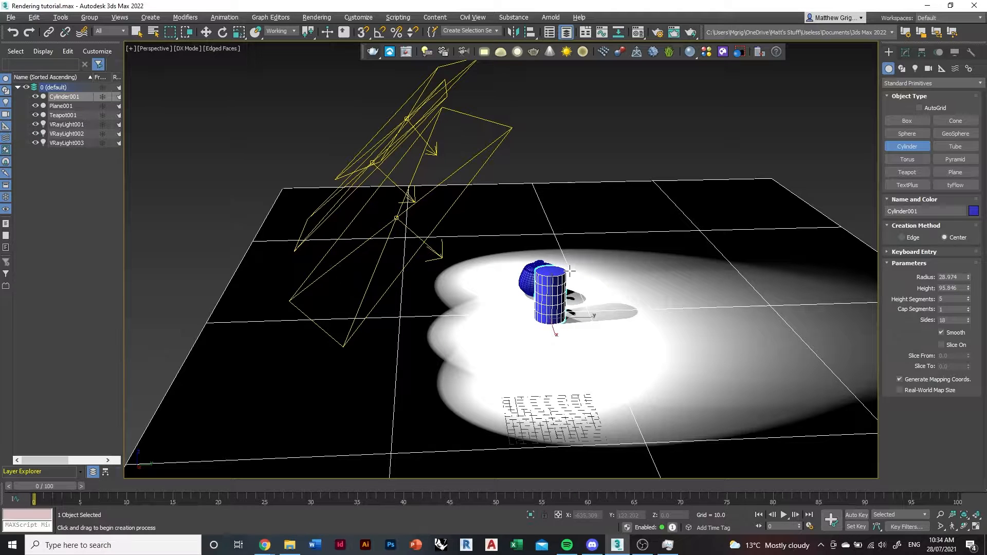
pyautogui.click(570, 275)
pyautogui.keyDown('alt'); pyautogui.moveTo(406, 354); pyautogui.dragTo(536, 335, button='middle'); pyautogui.keyUp('alt')
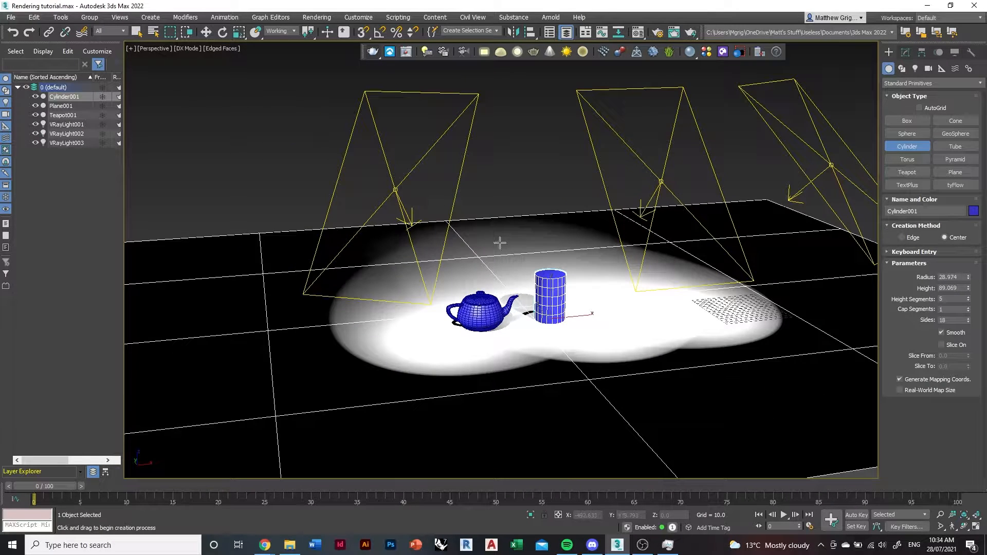
pyautogui.click(489, 168)
pyautogui.rightClick(551, 175)
# - Select the teapot together with the cylinder and move both a short distance along the X axis
pyautogui.press('q')
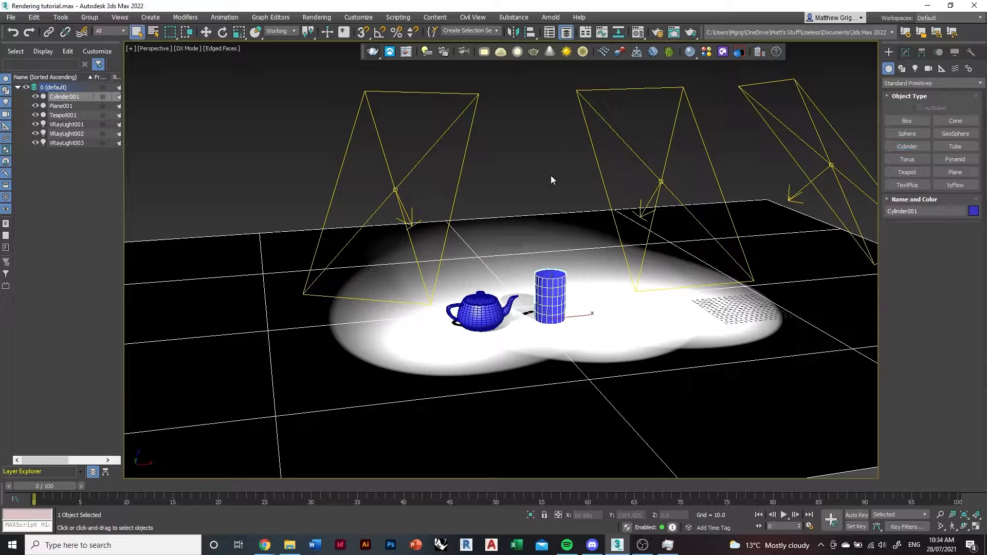
pyautogui.keyDown('ctrl'); pyautogui.click(489, 309); pyautogui.keyUp('ctrl')
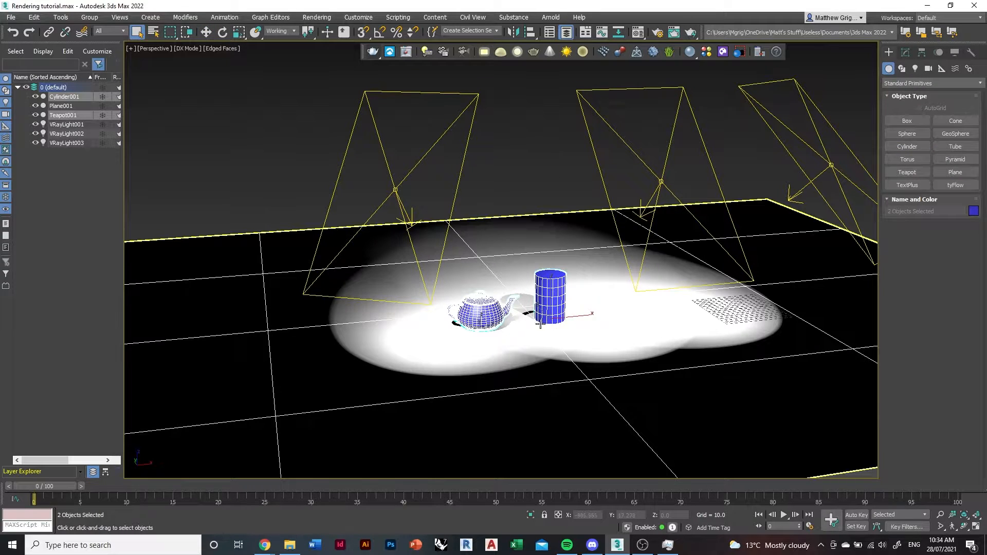
pyautogui.press('w')
pyautogui.moveTo(548, 297); pyautogui.dragTo(571, 294)
pyautogui.click(561, 164)
pyautogui.keyDown('alt'); pyautogui.moveTo(519, 289); pyautogui.dragTo(541, 292, button='middle'); pyautogui.keyUp('alt')
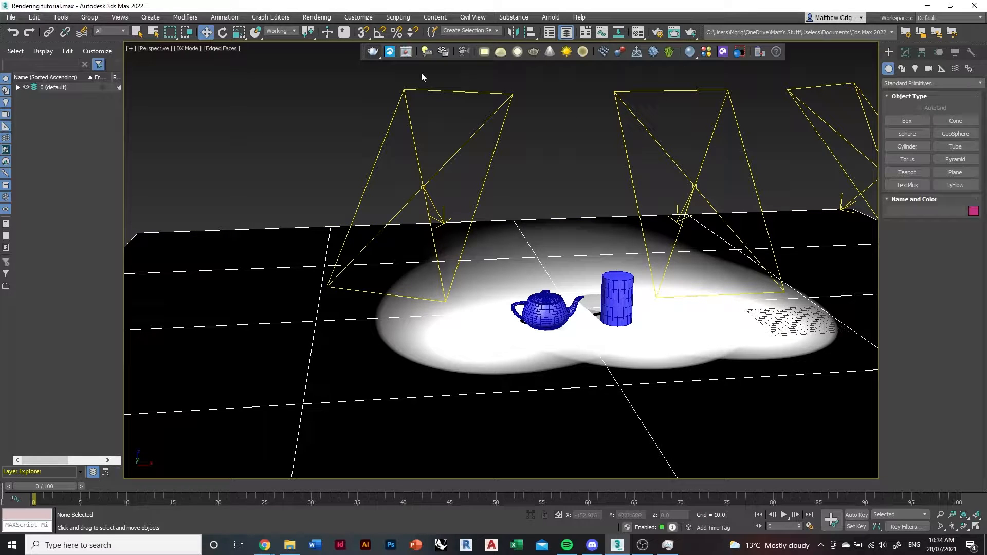
# - Open the Material Editor, switch it to Slate mode for a look, and return it to Compact mode
pyautogui.click(638, 32)
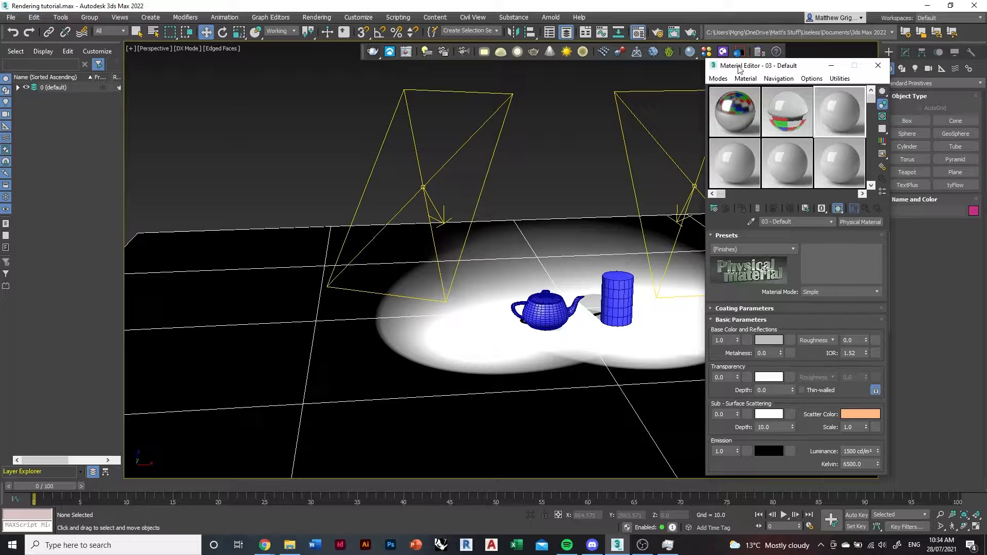
pyautogui.click(718, 79)
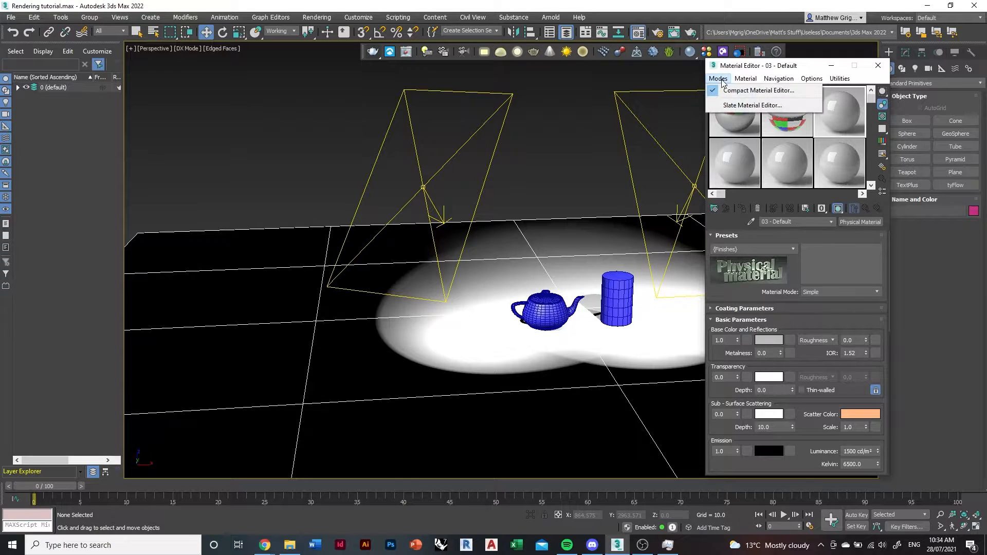
pyautogui.click(720, 106)
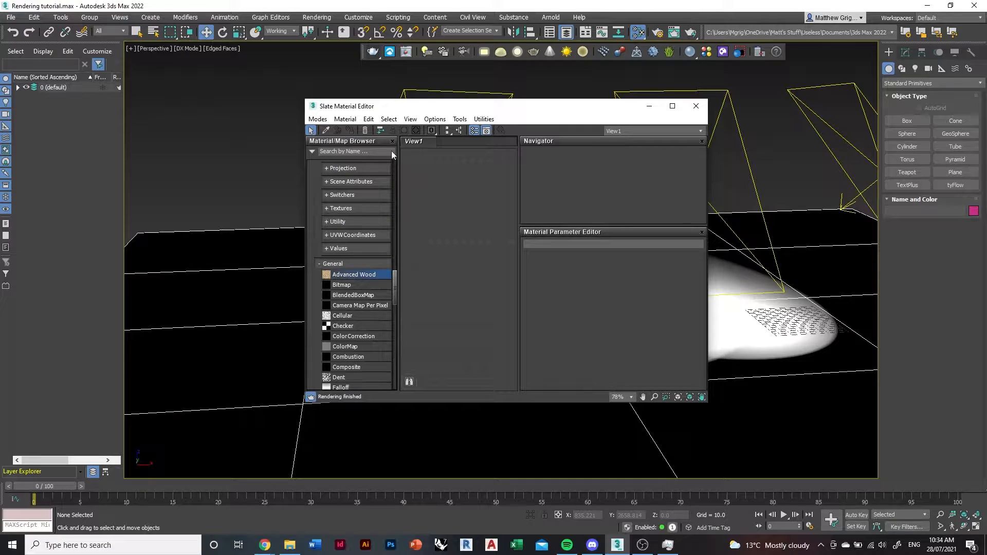
pyautogui.click(322, 120)
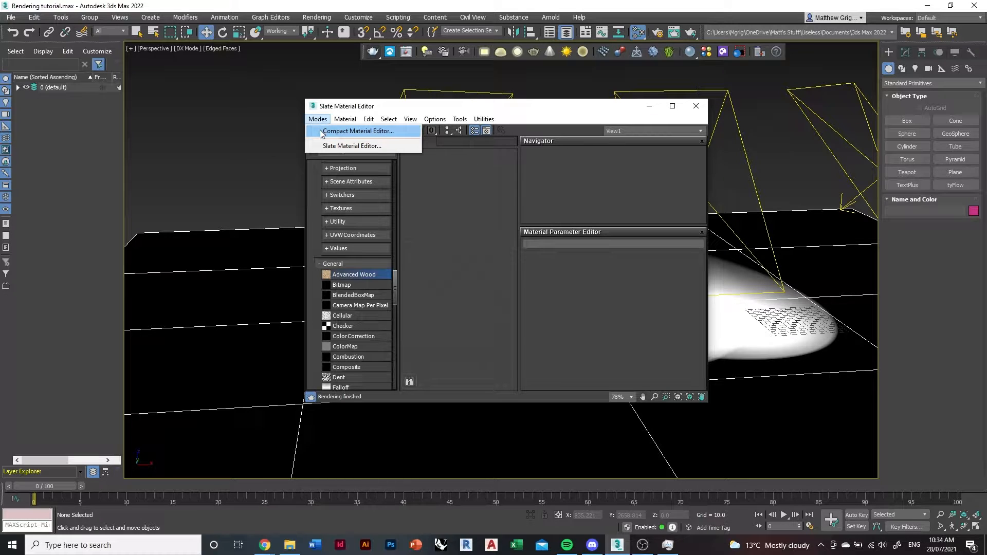
pyautogui.click(321, 132)
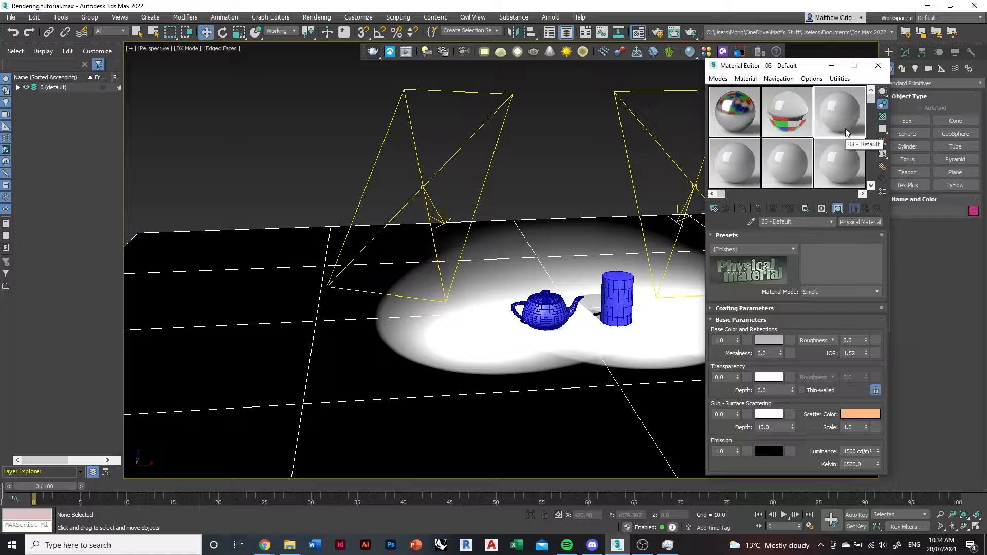
# - Change the material type of 03 - Default from Physical Material to VRayMtl
pyautogui.click(868, 222)
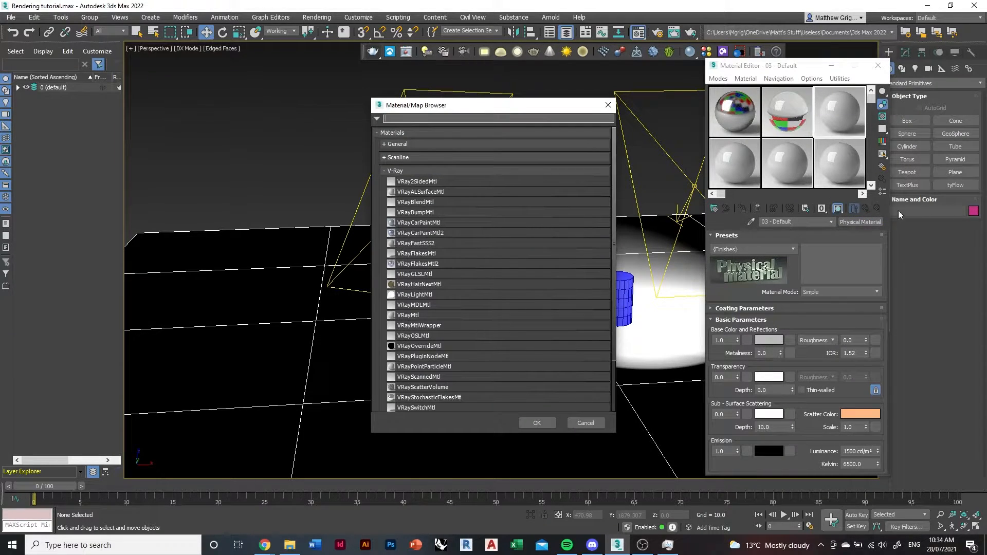
pyautogui.click(425, 316)
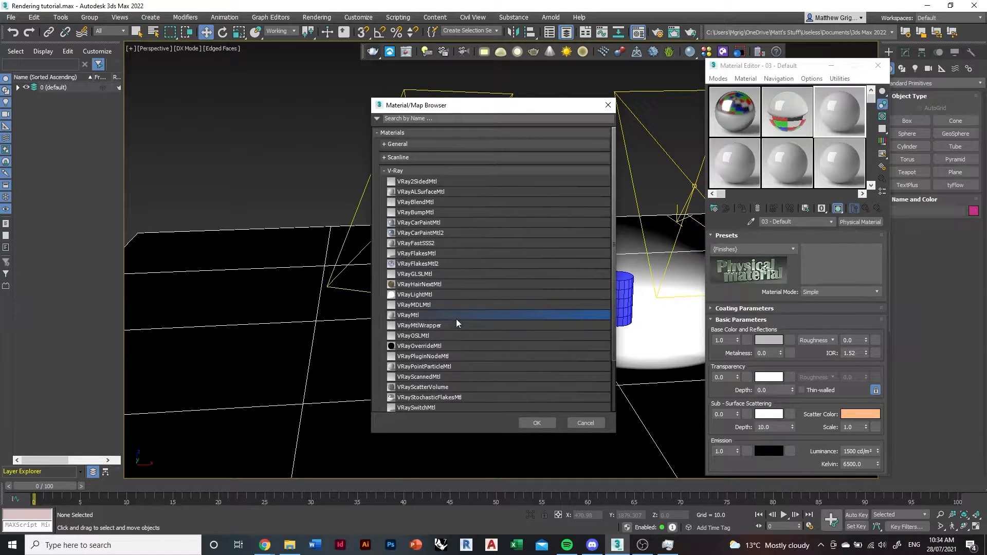
pyautogui.click(537, 423)
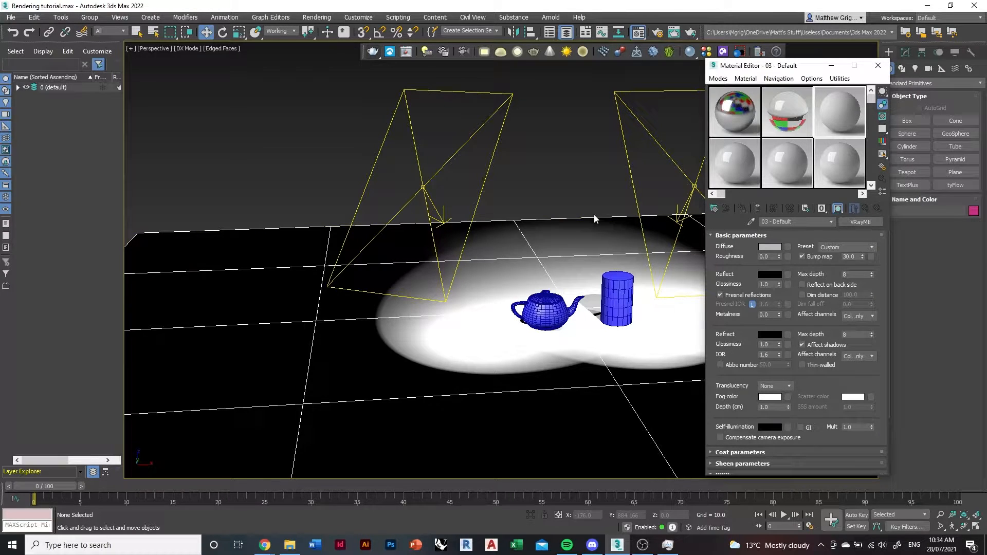
# - Toggle the sample background for 03 - Default and open the material's enlarged preview
pyautogui.click(882, 117)
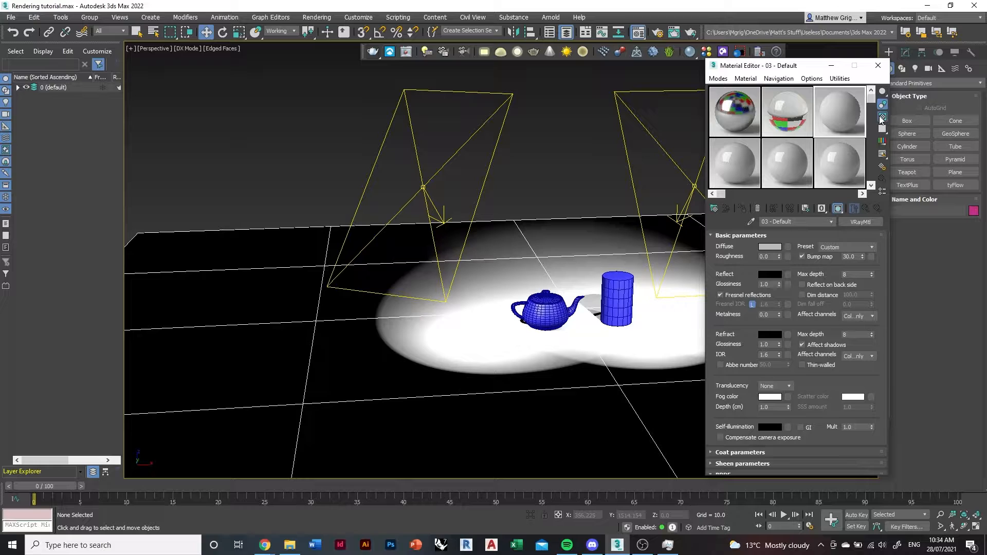
pyautogui.doubleClick(841, 122)
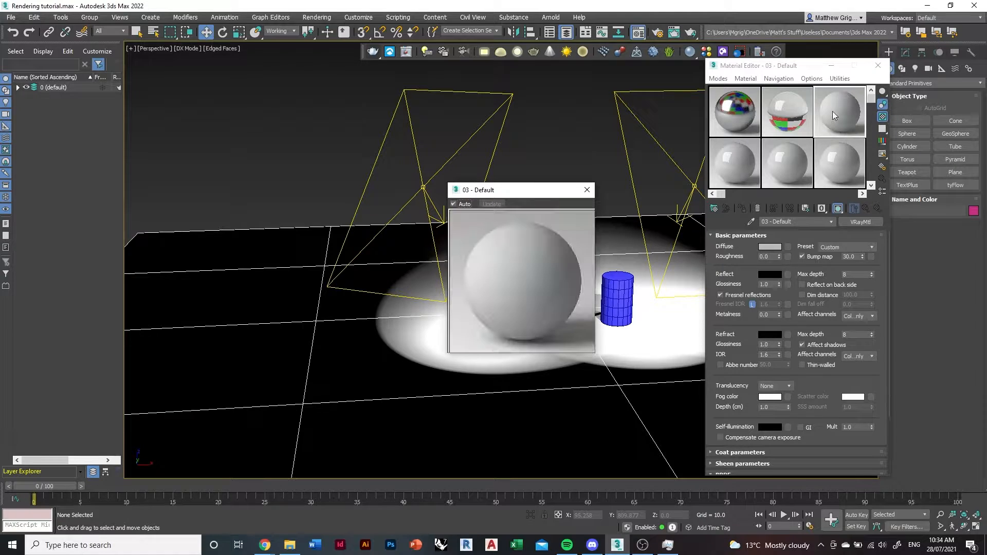
# - Reposition and enlarge the 03 - Default preview, and set the material's diffuse color to near-black with a Value of 2
pyautogui.moveTo(527, 194); pyautogui.dragTo(344, 200)
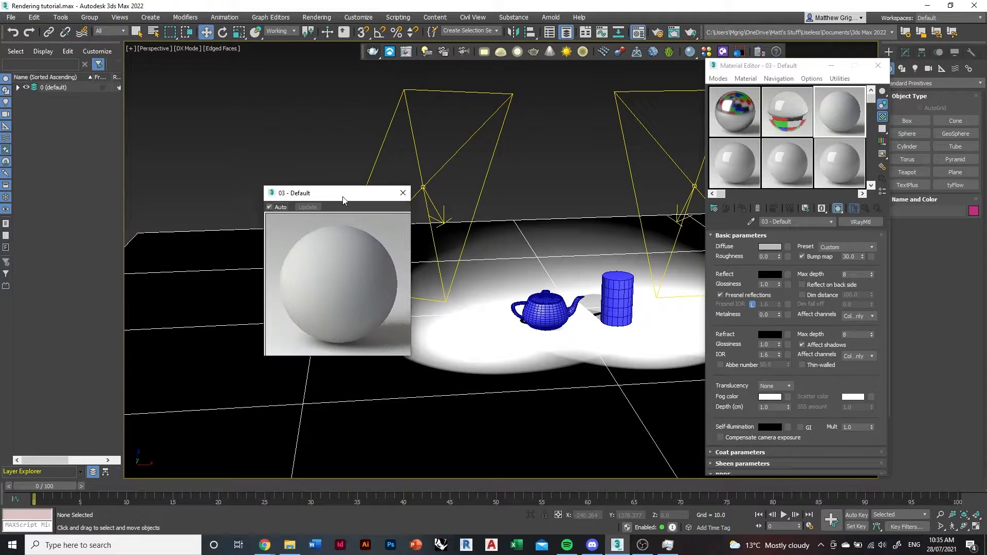
pyautogui.moveTo(410, 356); pyautogui.dragTo(445, 389)
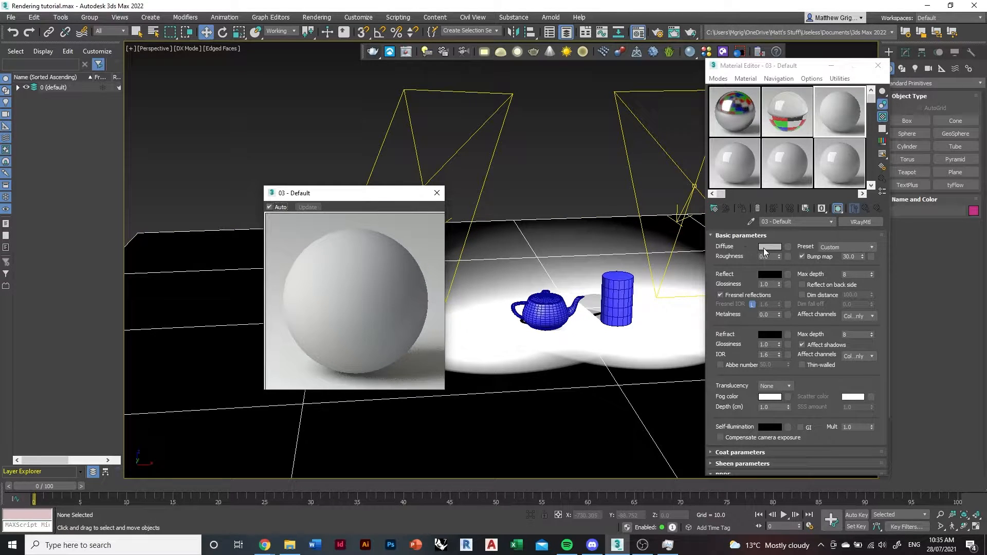
pyautogui.click(766, 248)
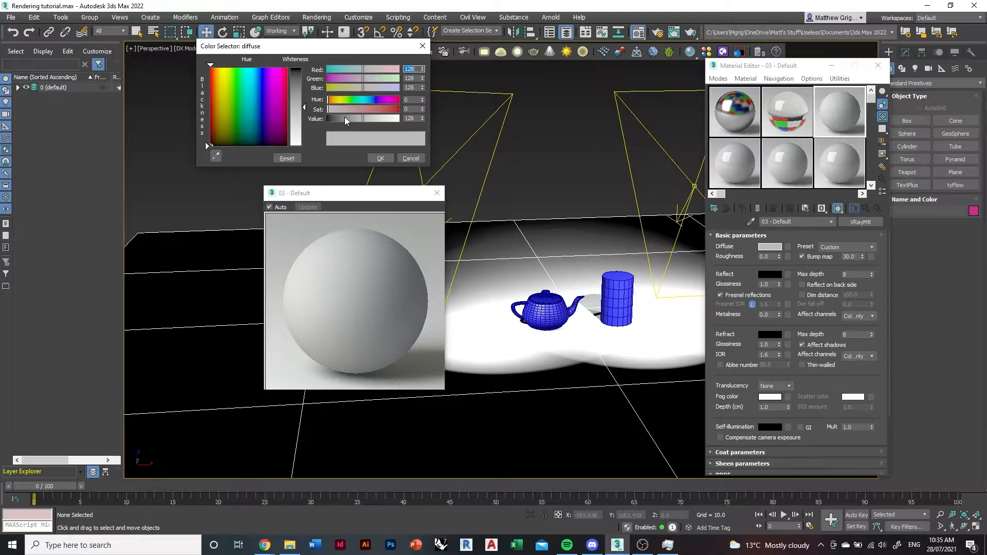
pyautogui.moveTo(345, 121); pyautogui.dragTo(327, 122)
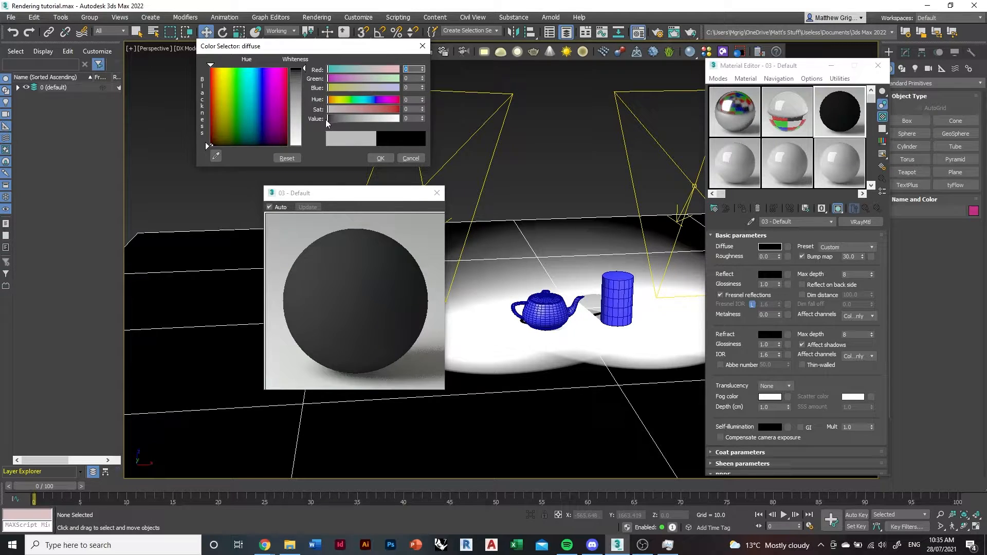
pyautogui.click(413, 118)
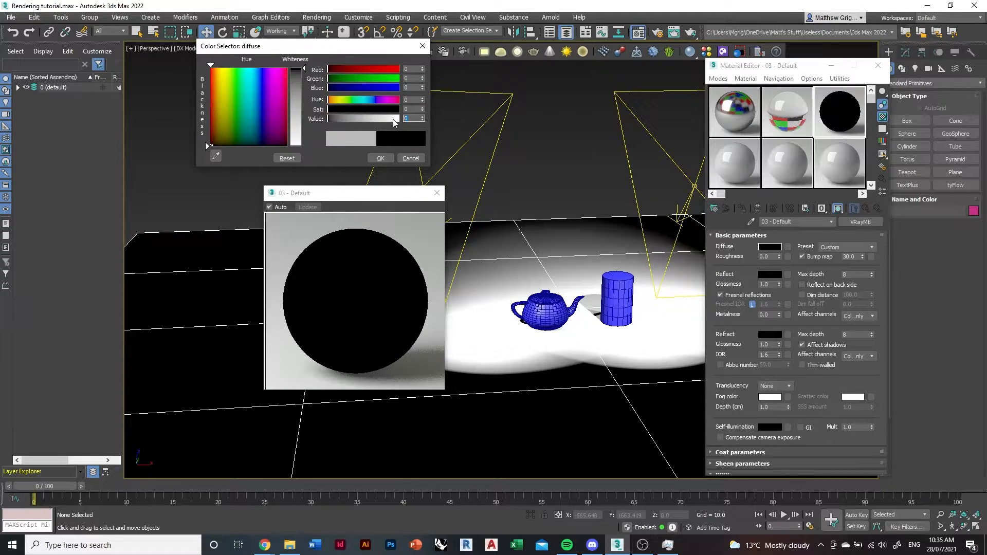
pyautogui.write('2')
pyautogui.press('Return')
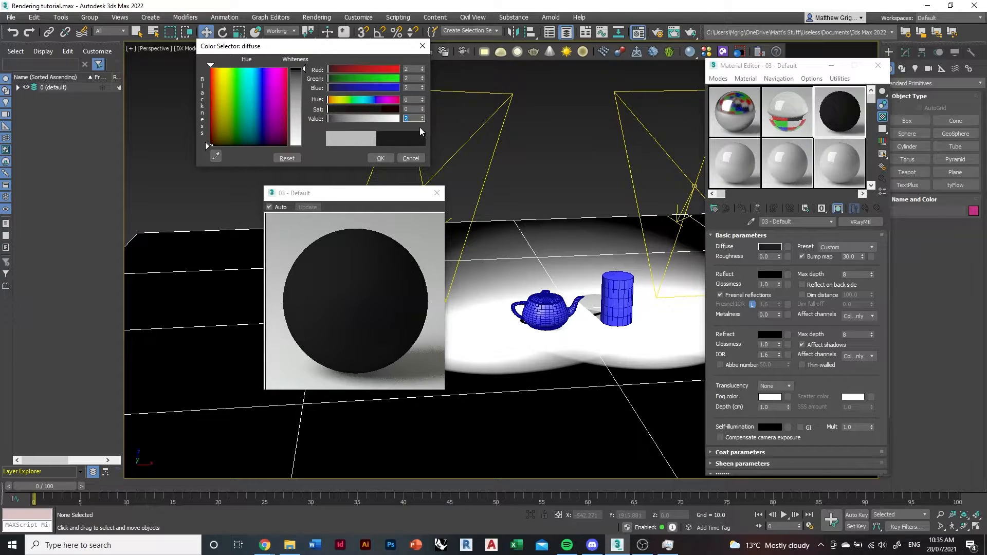
pyautogui.click(380, 159)
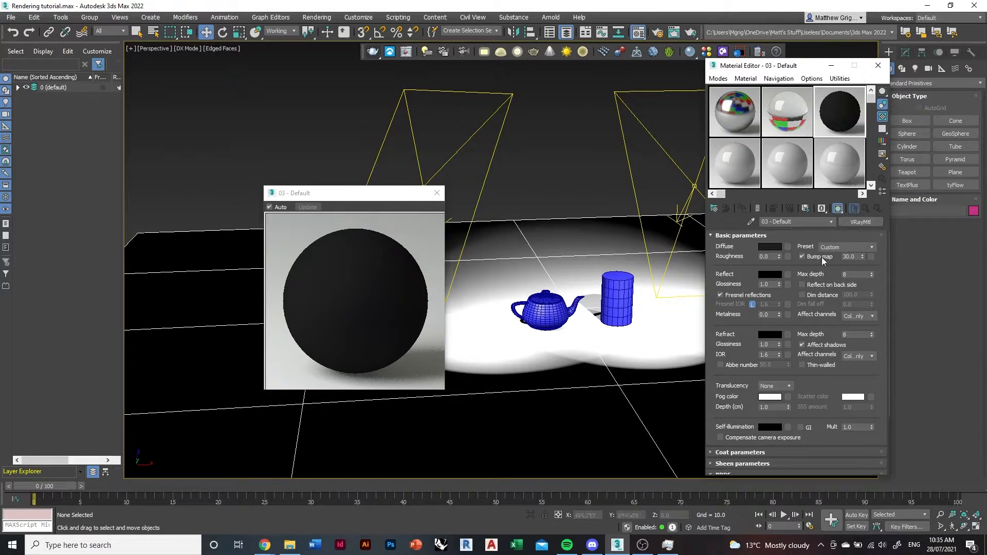
# - Set the reflection color of 03 - Default to pure white (255, 255, 255)
pyautogui.click(764, 276)
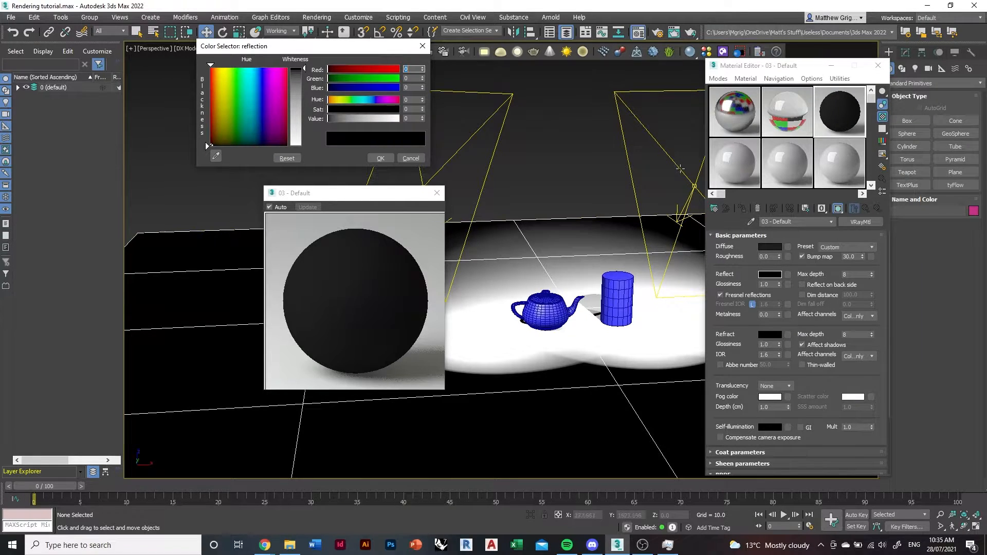
pyautogui.moveTo(294, 88); pyautogui.dragTo(296, 147)
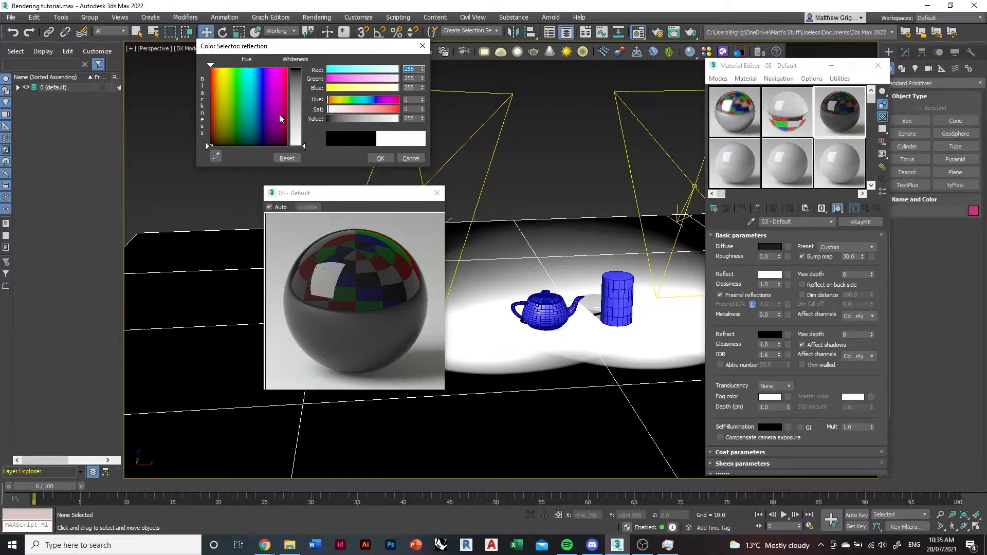
pyautogui.click(390, 158)
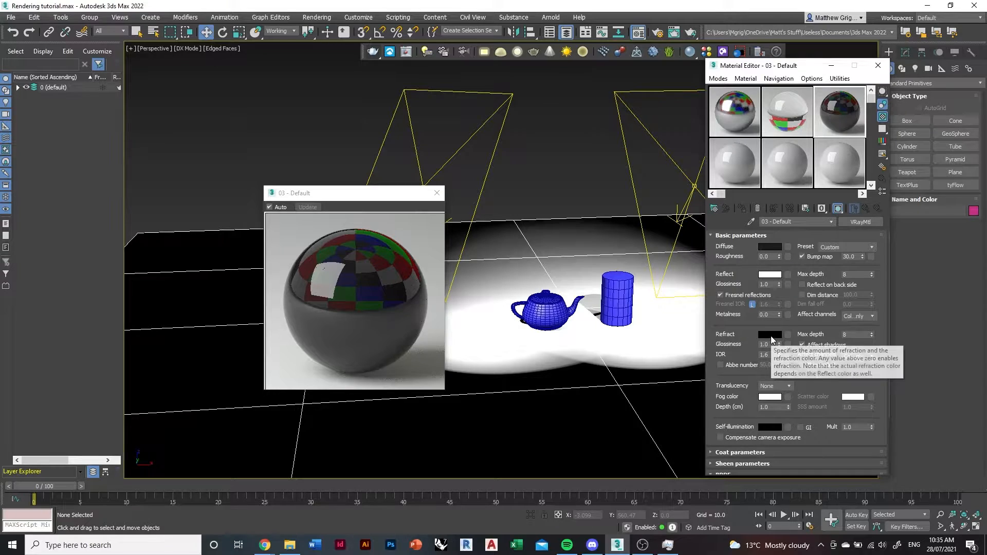
# - Try a pure white refraction color on 03 - Default and return it to black
pyautogui.click(770, 335)
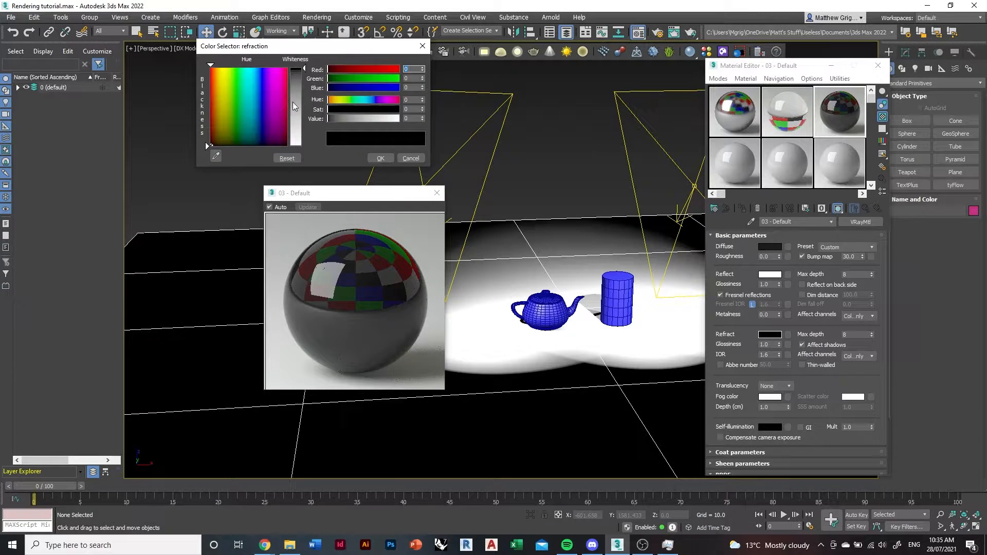
pyautogui.moveTo(292, 101); pyautogui.dragTo(295, 148)
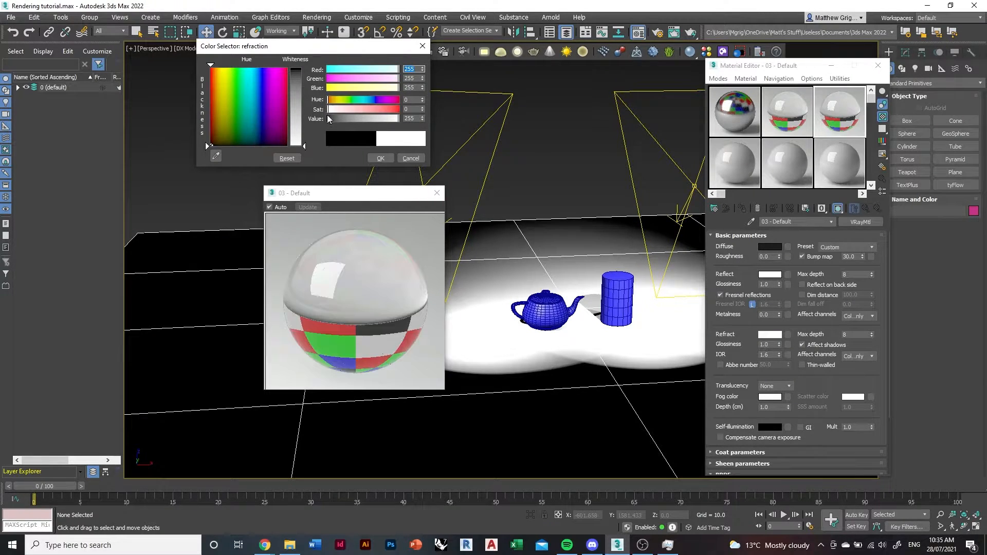
pyautogui.click(295, 69)
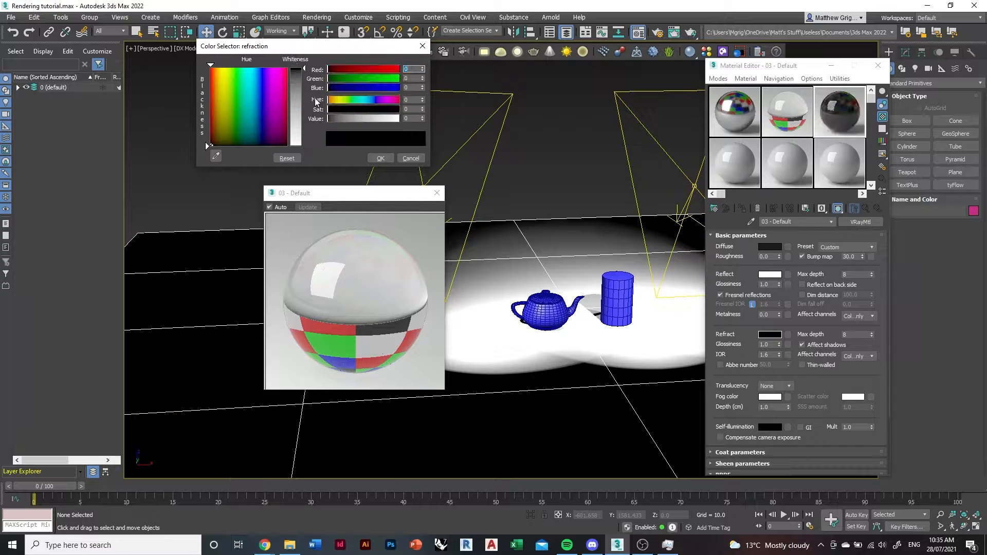
pyautogui.click(379, 158)
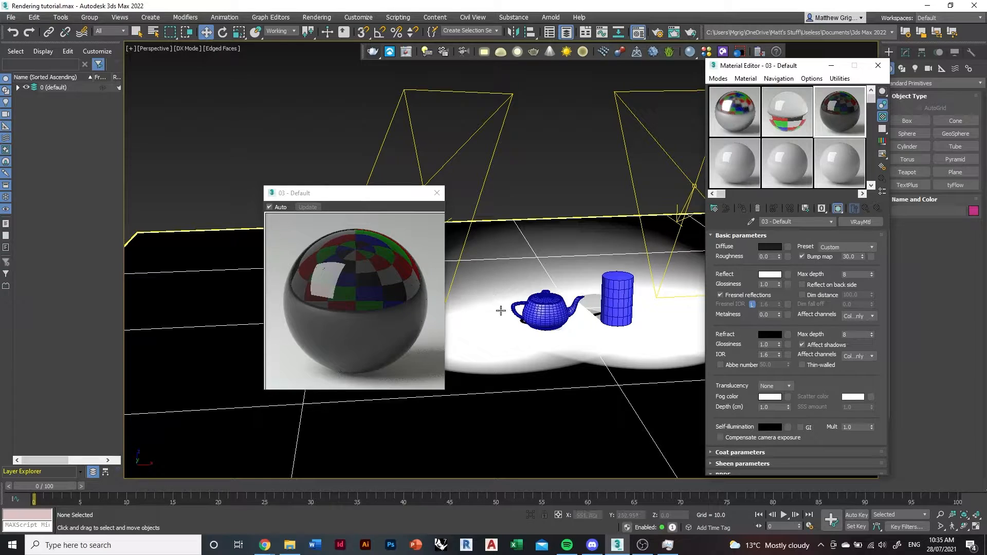
# - Set the reflection glossiness of 03 - Default to 0.8 and its metalness to 1.0
pyautogui.click(773, 285)
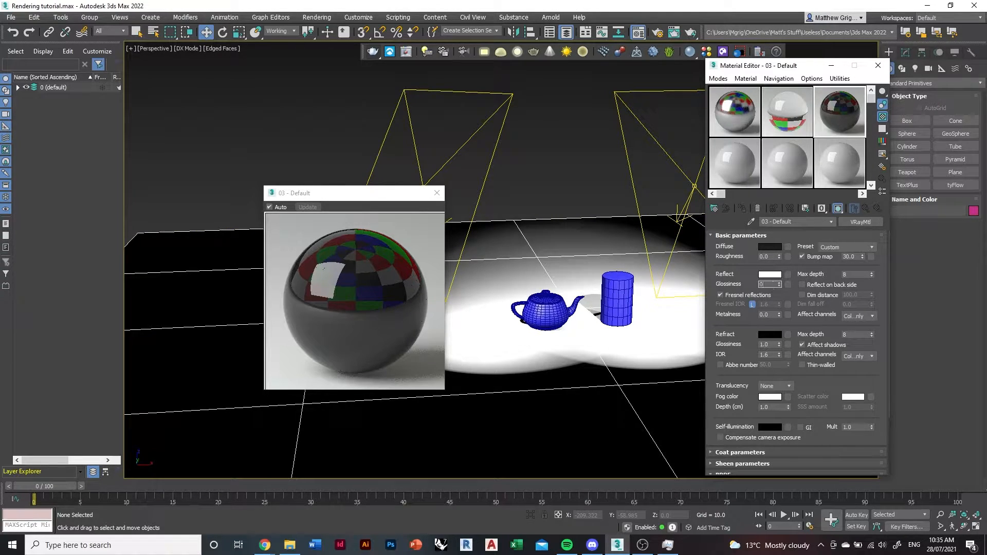
pyautogui.click(716, 270)
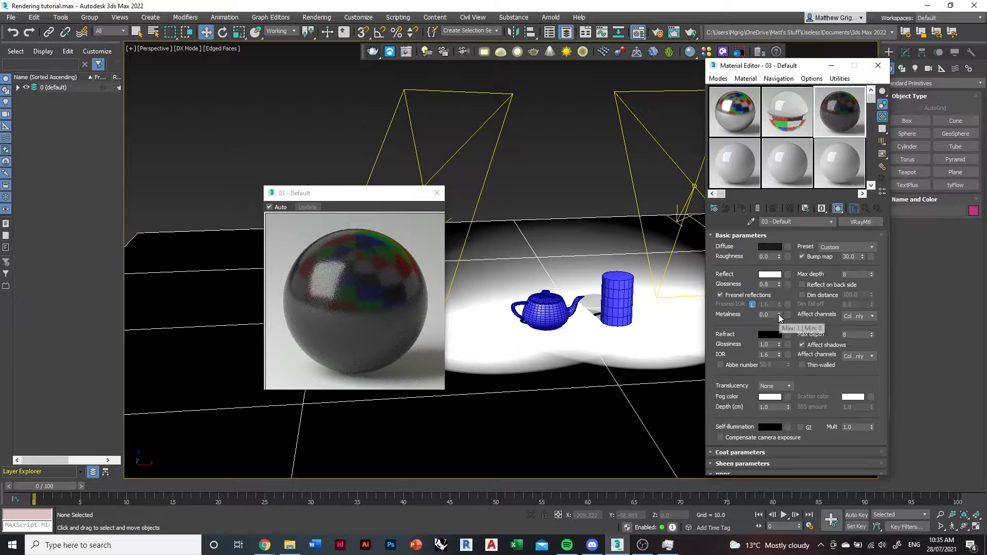
pyautogui.click(779, 312)
pyautogui.press('Return')
pyautogui.click(779, 312)
pyautogui.moveTo(780, 311); pyautogui.dragTo(780, 270)
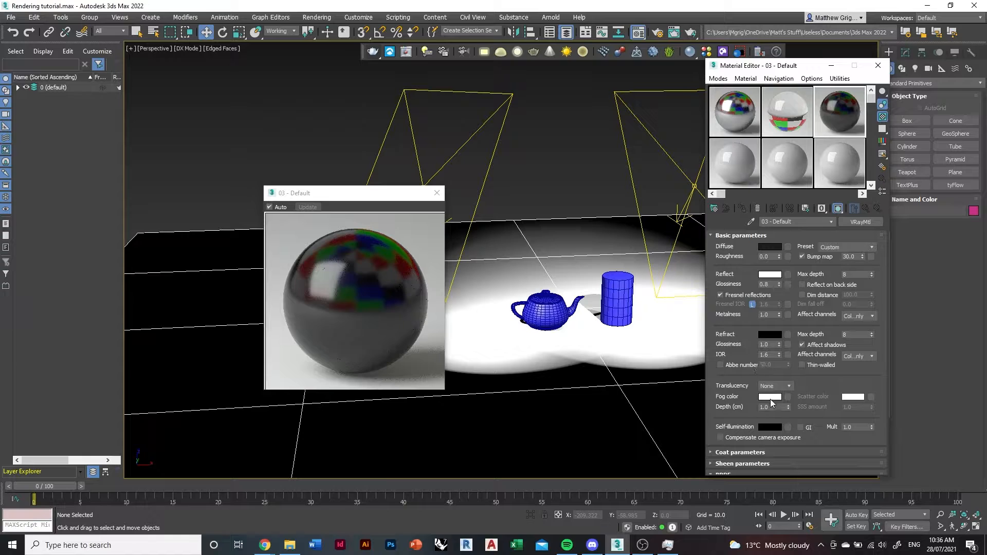
# - Unlock the Fresnel IOR of 03 - Default, raise it to 4.29, and rename the material Chrome Material
pyautogui.click(753, 304)
pyautogui.click(779, 307)
pyautogui.moveTo(779, 308); pyautogui.dragTo(778, 140)
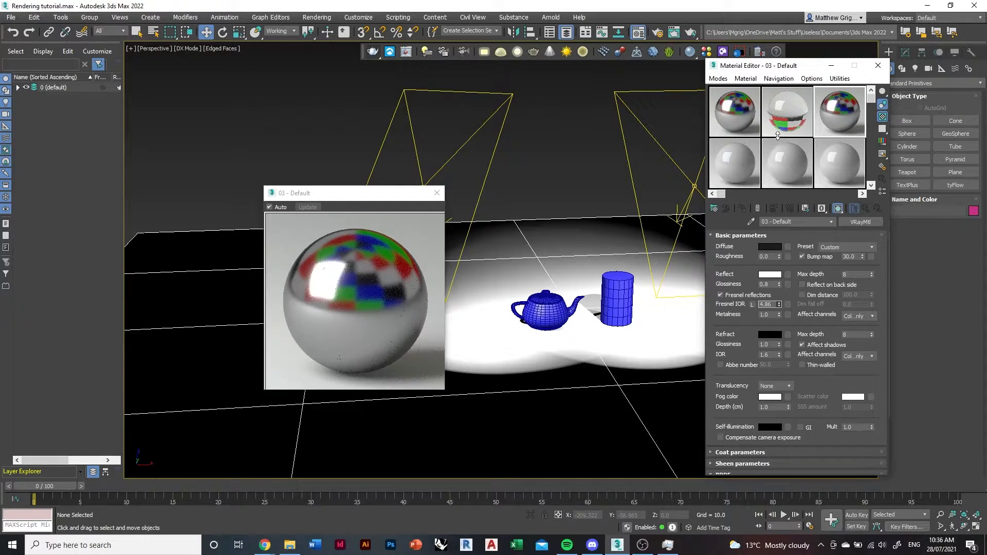
pyautogui.moveTo(725, 260); pyautogui.dragTo(725, 260)
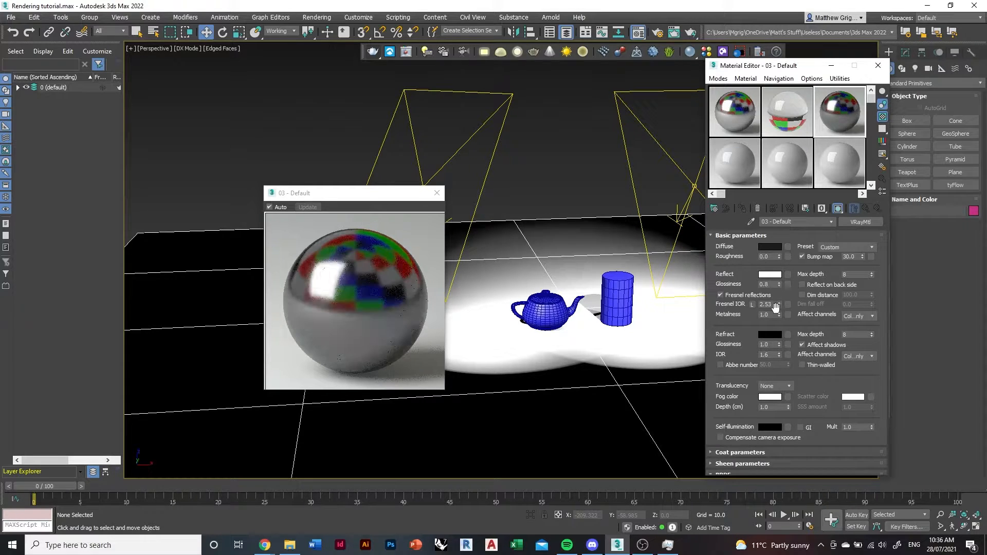
pyautogui.moveTo(779, 304); pyautogui.dragTo(784, 210)
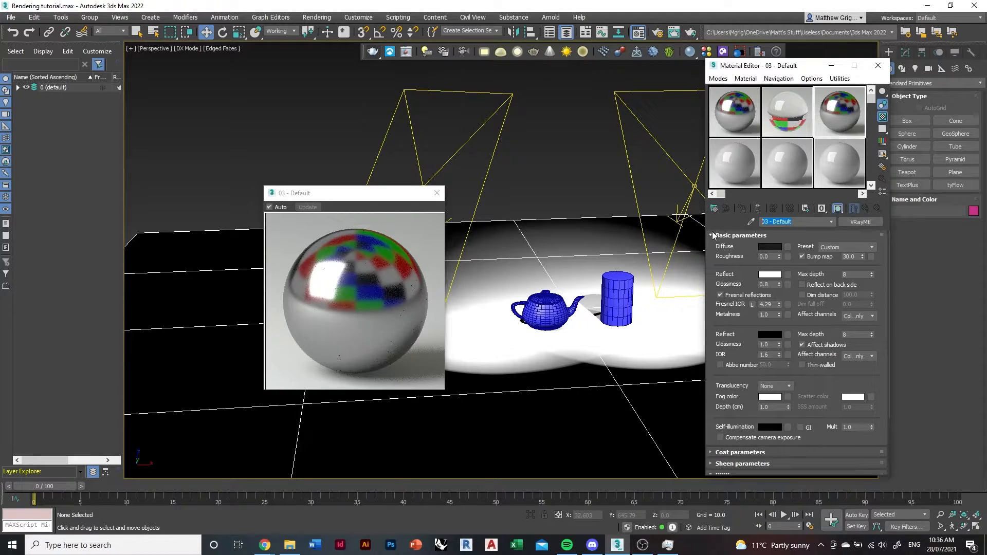
pyautogui.write('Chrome MAterial')
# - Change the material type of 07 - Default from Physical Material to VRayMtl and close the Chrome Material preview
pyautogui.click(729, 154)
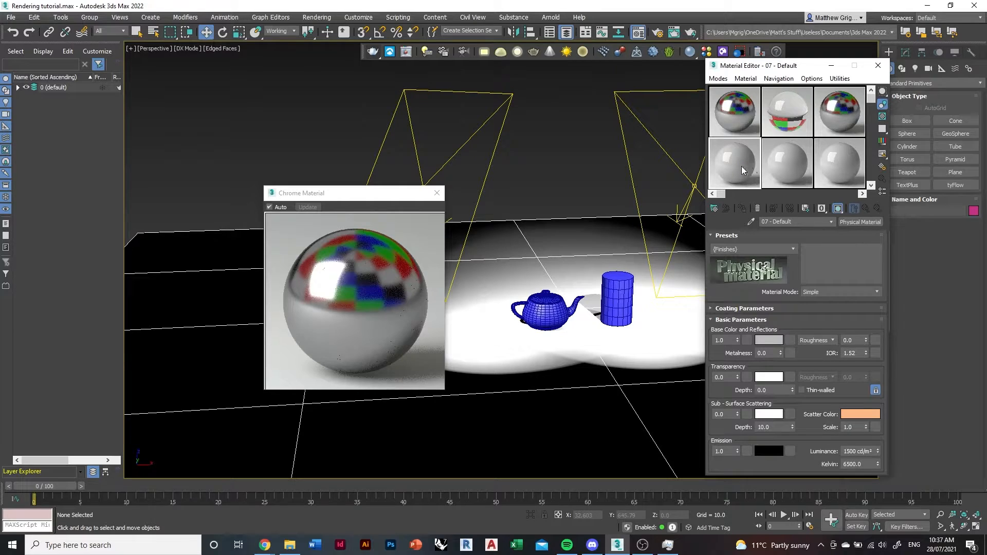
pyautogui.click(869, 222)
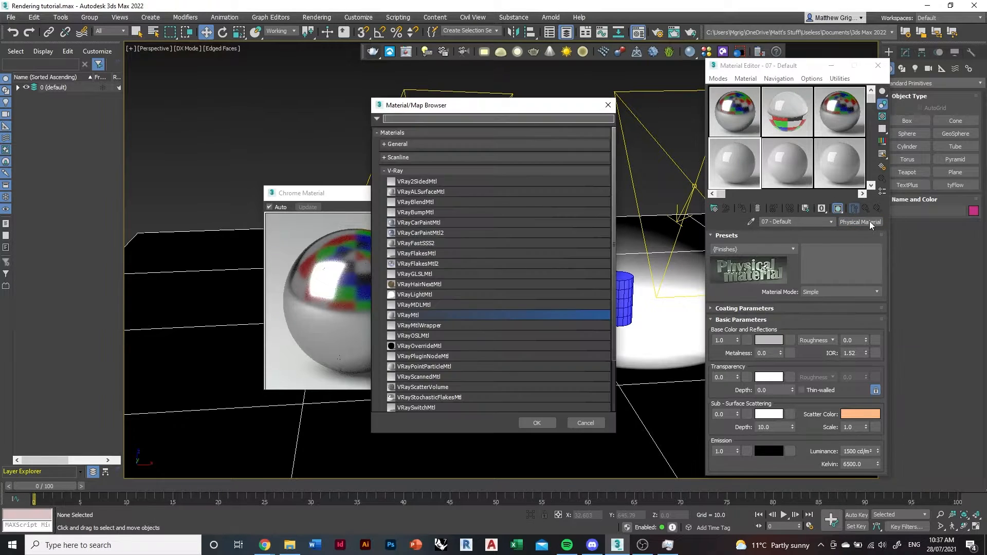
pyautogui.doubleClick(487, 314)
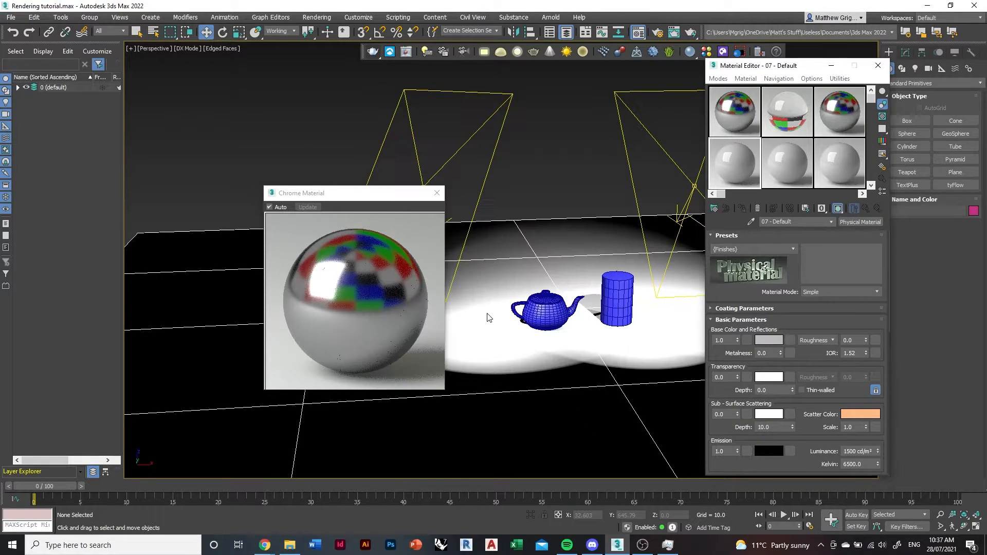
pyautogui.click(435, 195)
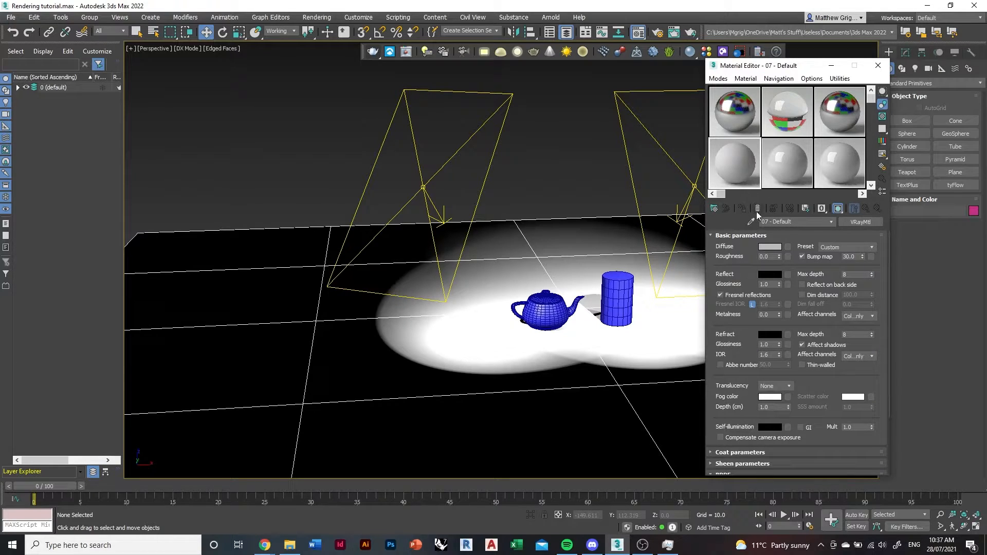
# - Show the sample background for 07 - Default and rename the material Glass Material
pyautogui.click(882, 117)
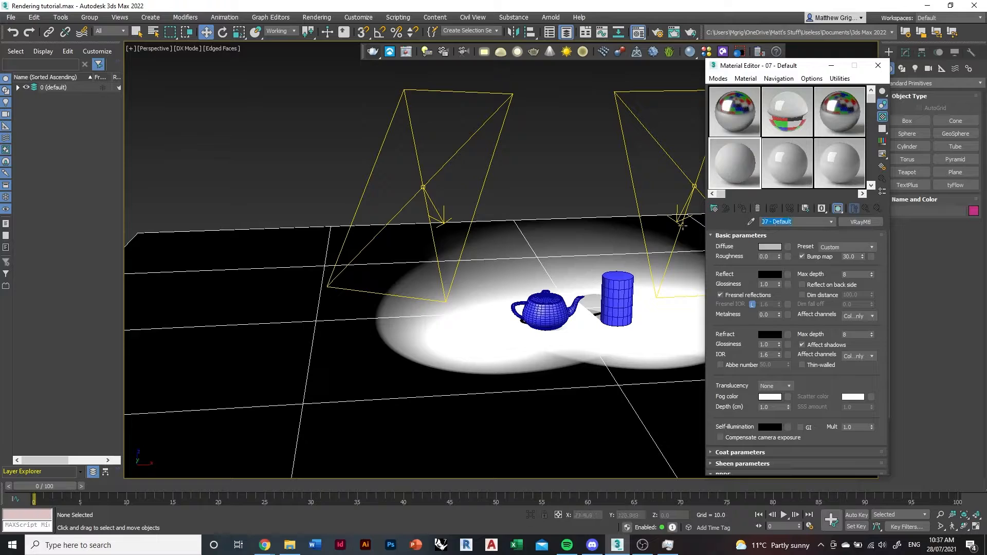
pyautogui.write('GI')
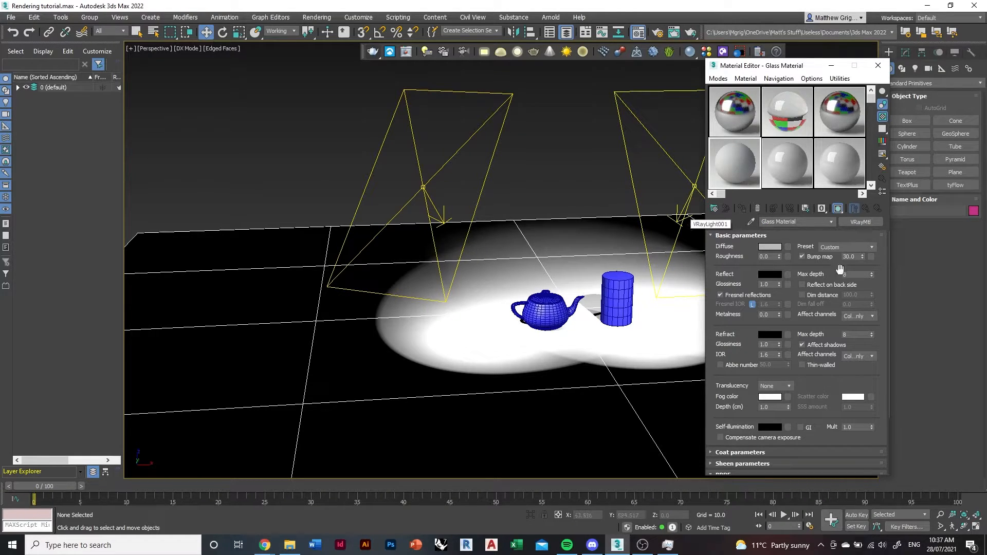
pyautogui.click(803, 237)
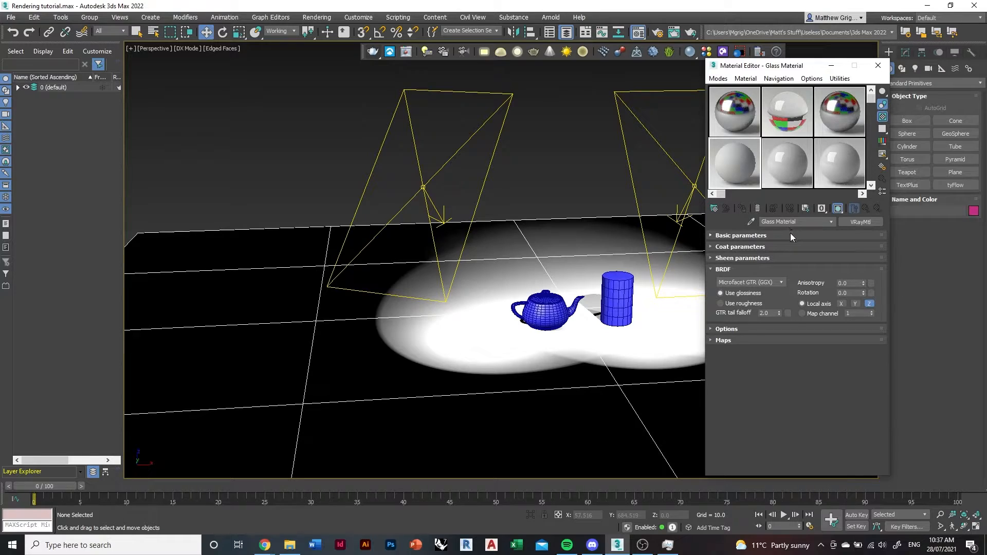
pyautogui.click(790, 234)
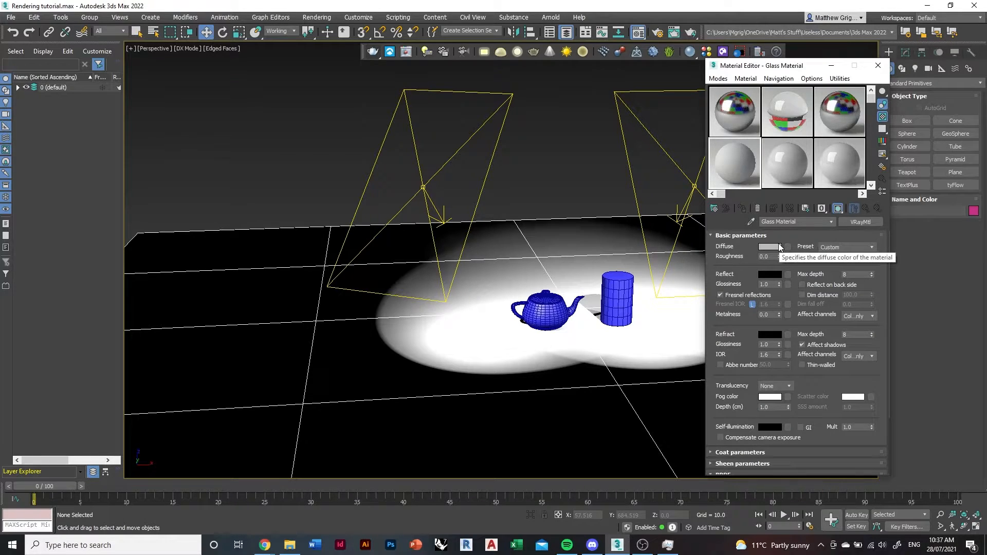
# - Set the diffuse color of Glass Material to pure black with a Value of 0
pyautogui.click(779, 247)
pyautogui.moveTo(369, 118); pyautogui.dragTo(323, 125)
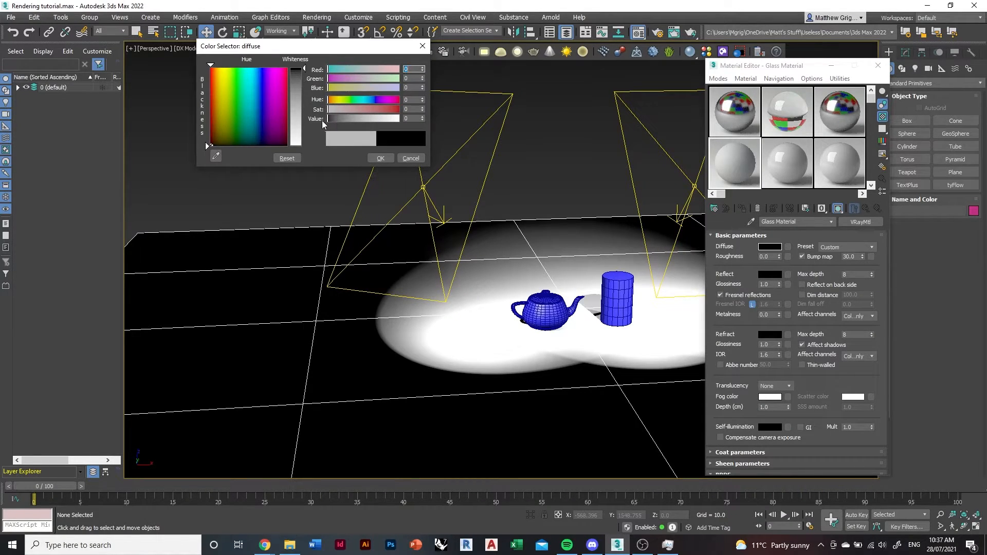
pyautogui.click(389, 160)
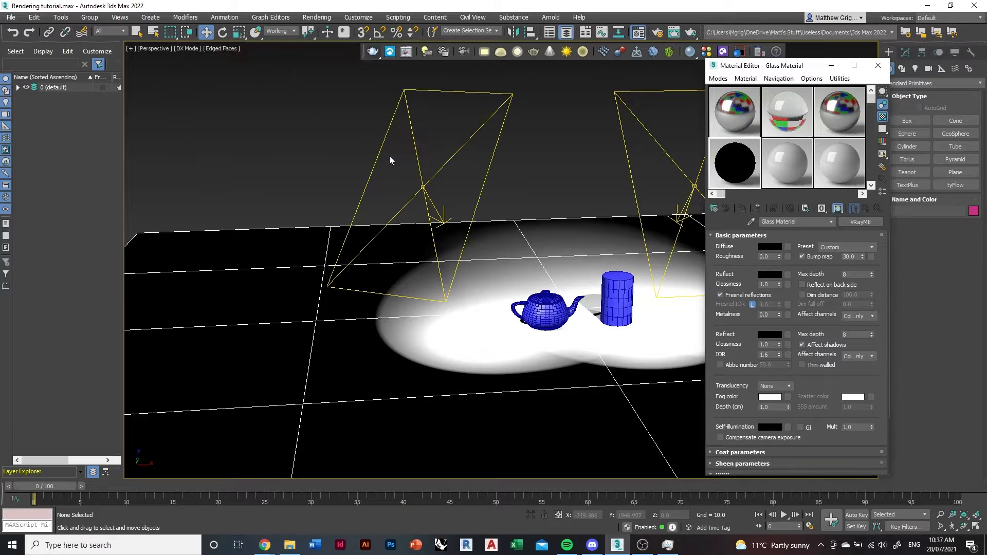
# - Set the reflection color of Glass Material to pure white (255, 255, 255) and open the material's enlarged preview
pyautogui.click(767, 276)
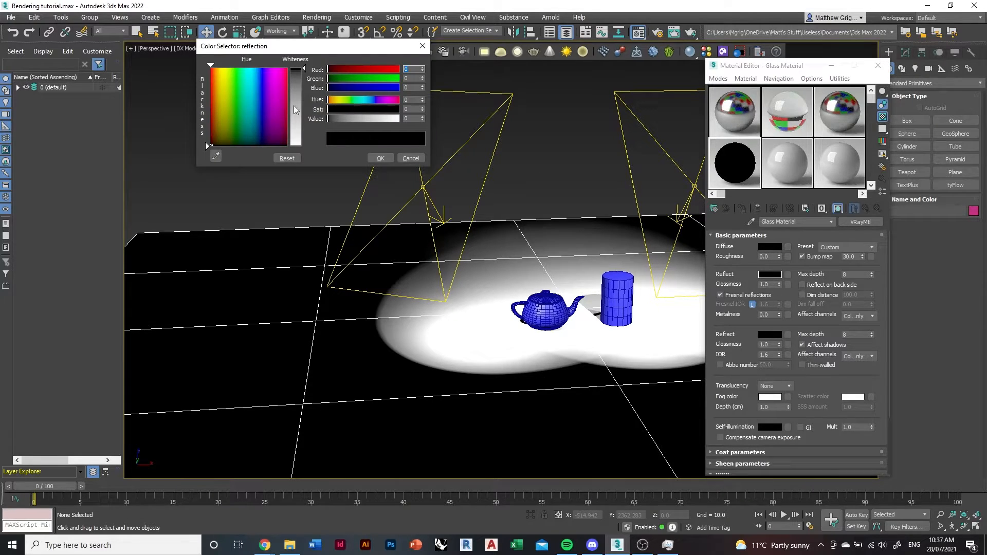
pyautogui.moveTo(297, 95); pyautogui.dragTo(296, 146)
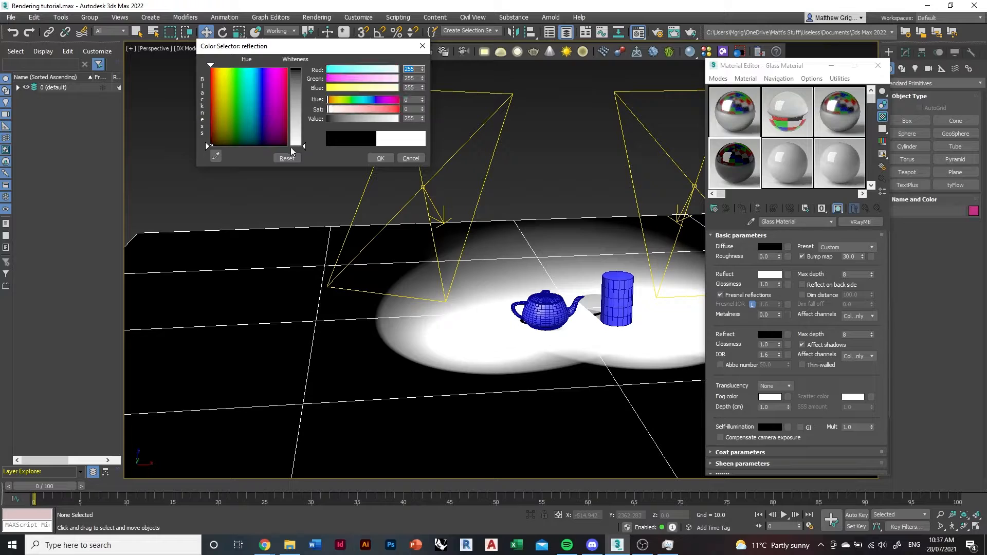
pyautogui.click(381, 158)
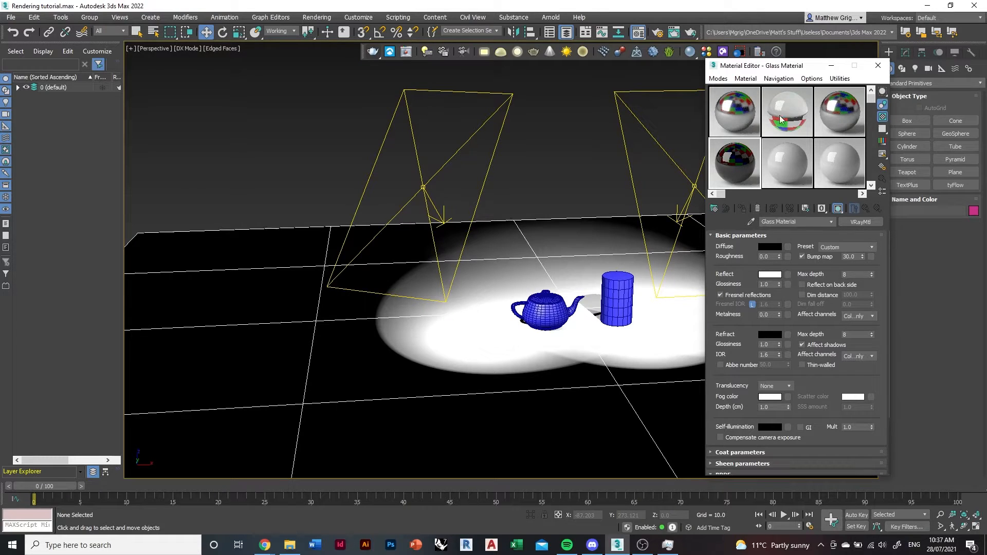
pyautogui.doubleClick(733, 164)
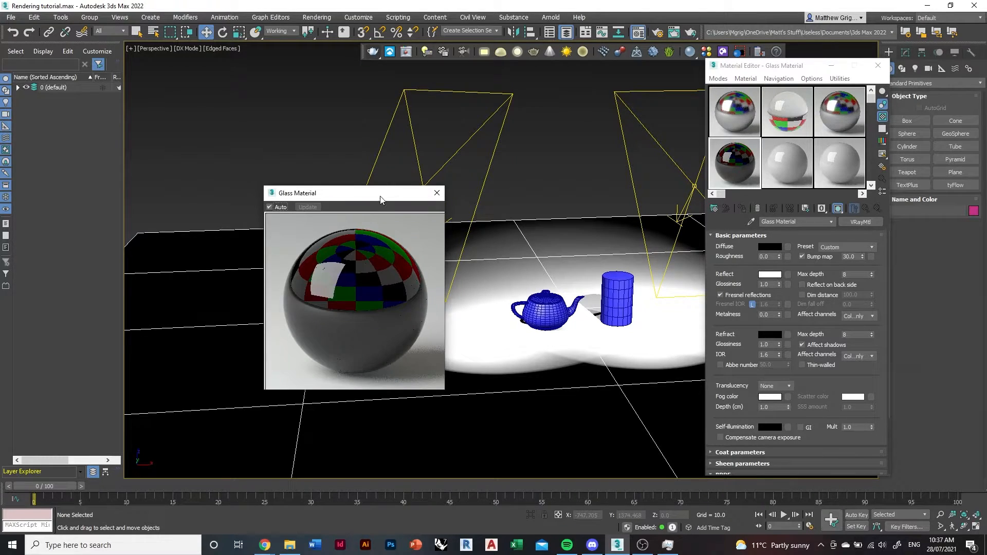
pyautogui.moveTo(382, 193); pyautogui.dragTo(410, 131)
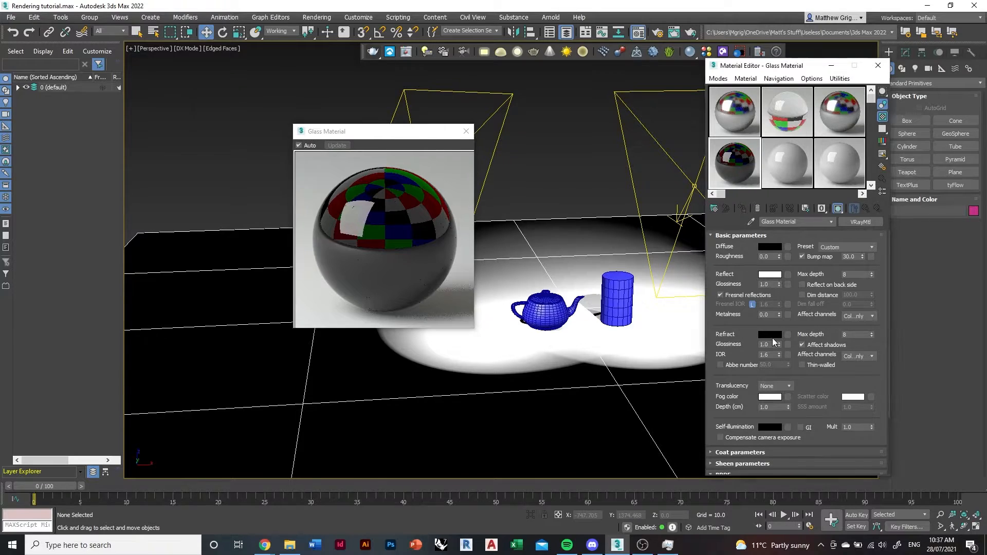
# - Set the refraction color of Glass Material to pure white with a Value of 255
pyautogui.click(771, 335)
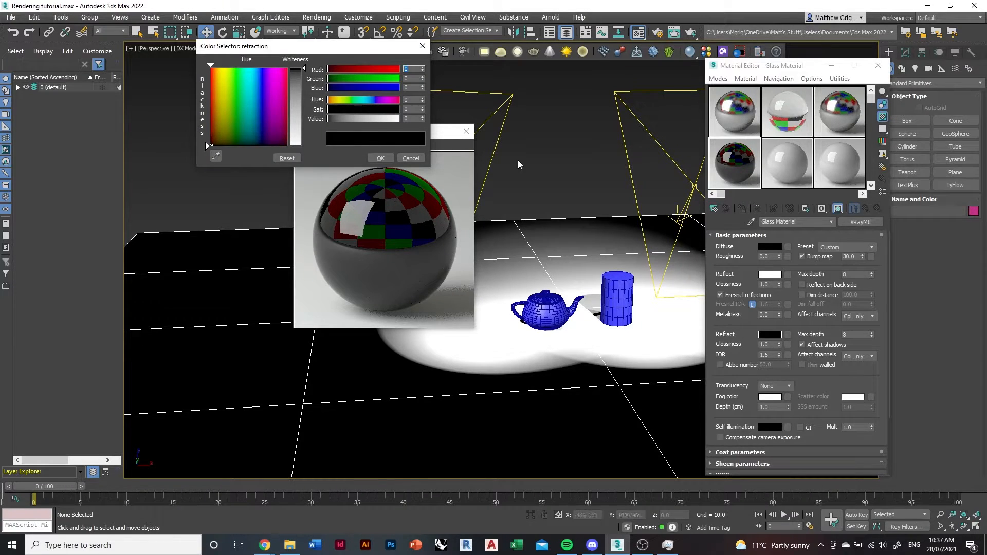
pyautogui.click(404, 159)
pyautogui.click(771, 335)
pyautogui.click(381, 117)
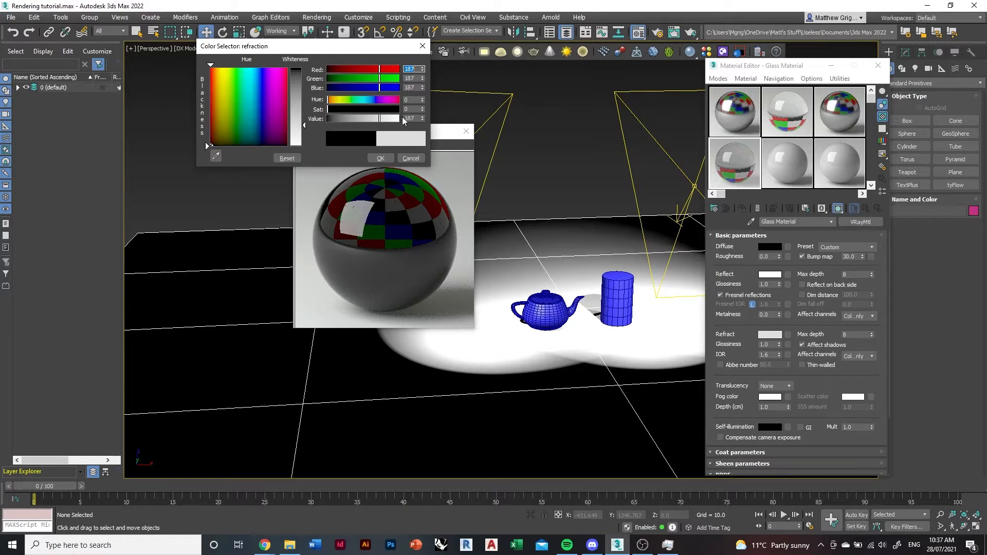
pyautogui.moveTo(404, 122); pyautogui.dragTo(401, 121)
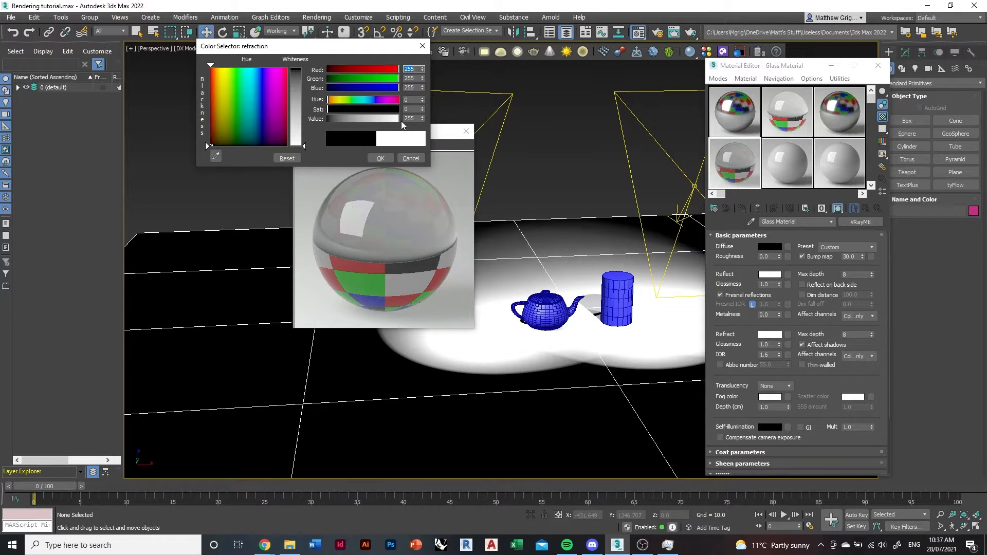
pyautogui.click(380, 158)
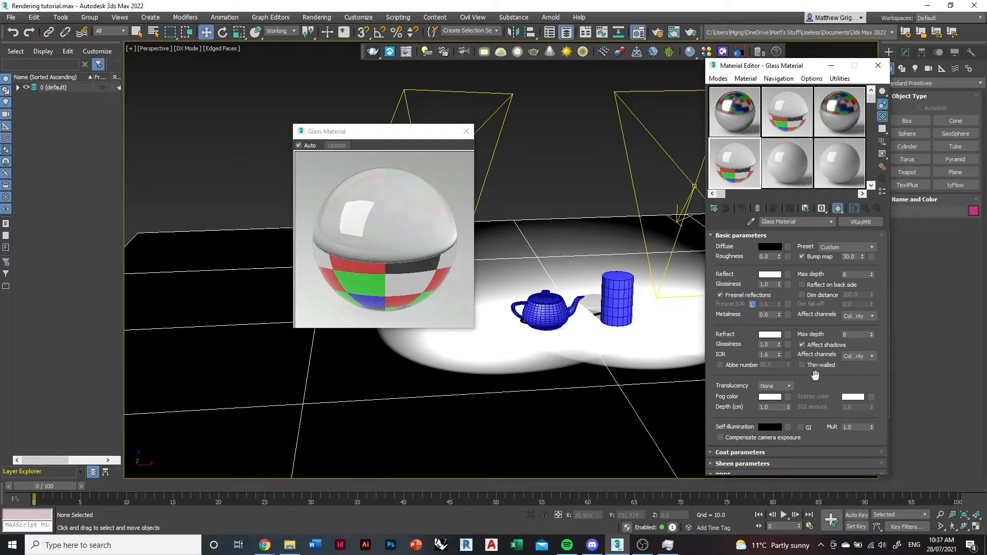
# - Set the reflection glossiness of Glass Material to 0.9 and close its enlarged preview
pyautogui.doubleClick(765, 284)
pyautogui.write('0.9')
pyautogui.click(466, 131)
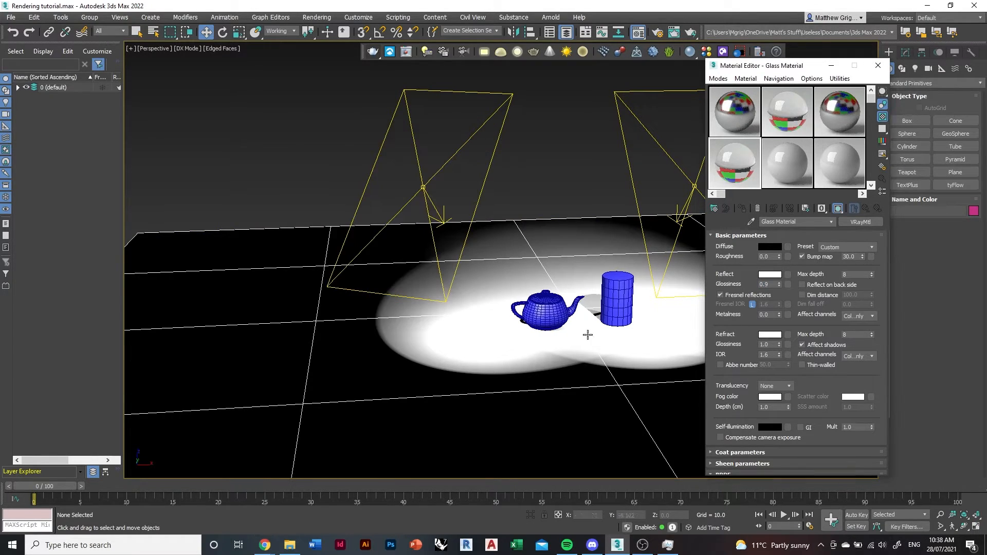
# - Assign Chrome Material to the teapot and clear the selection
pyautogui.click(555, 311)
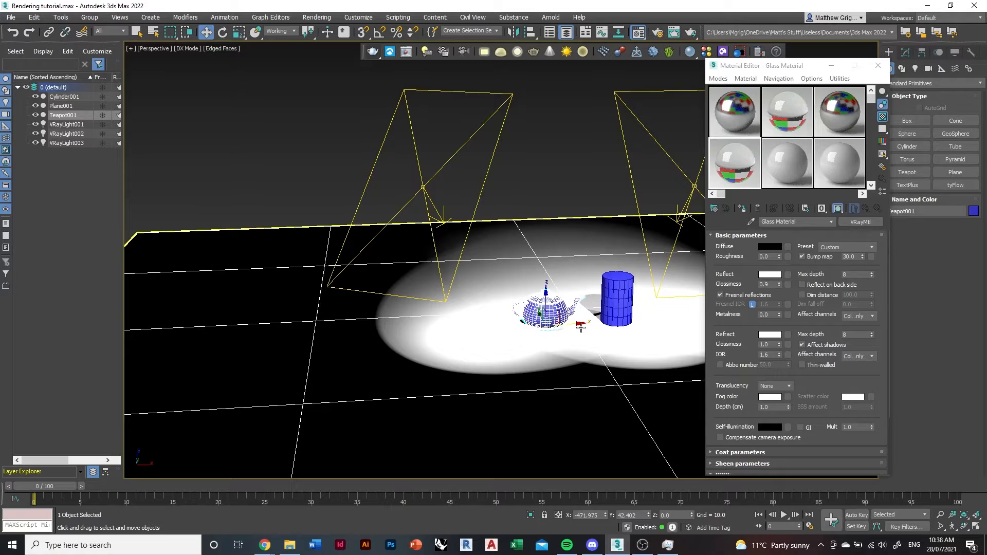
pyautogui.moveTo(555, 311); pyautogui.dragTo(536, 327, button='middle')
pyautogui.scroll(3, 530, 330)
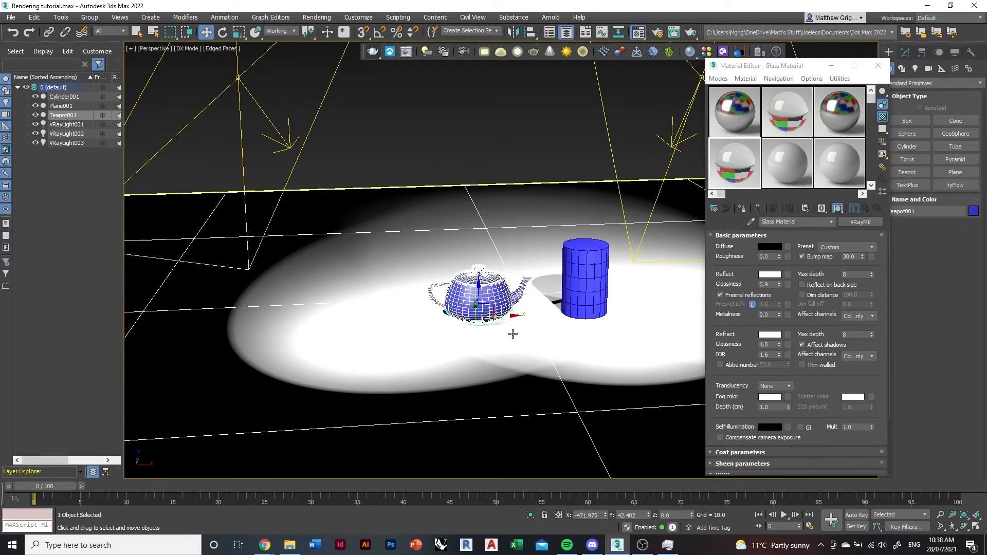
pyautogui.click(847, 119)
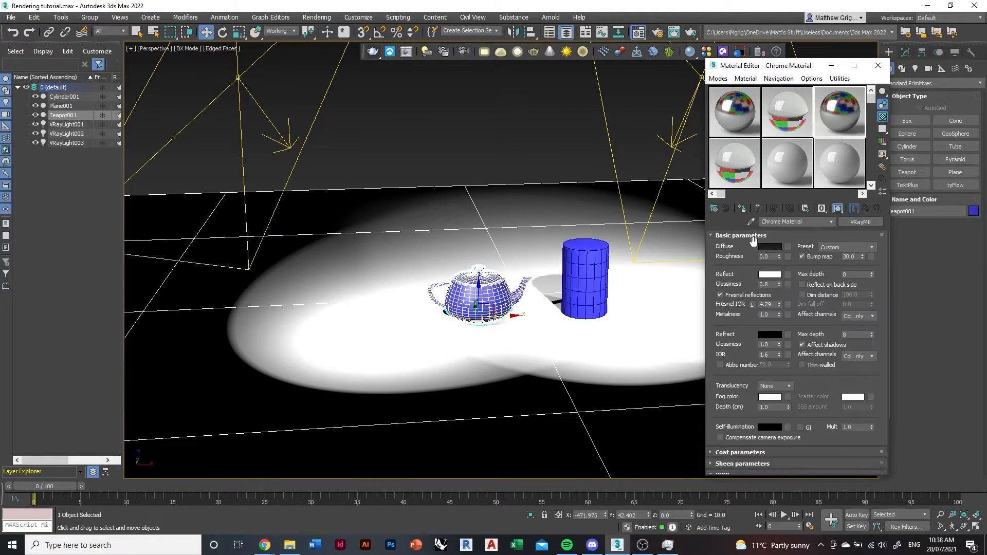
pyautogui.click(744, 212)
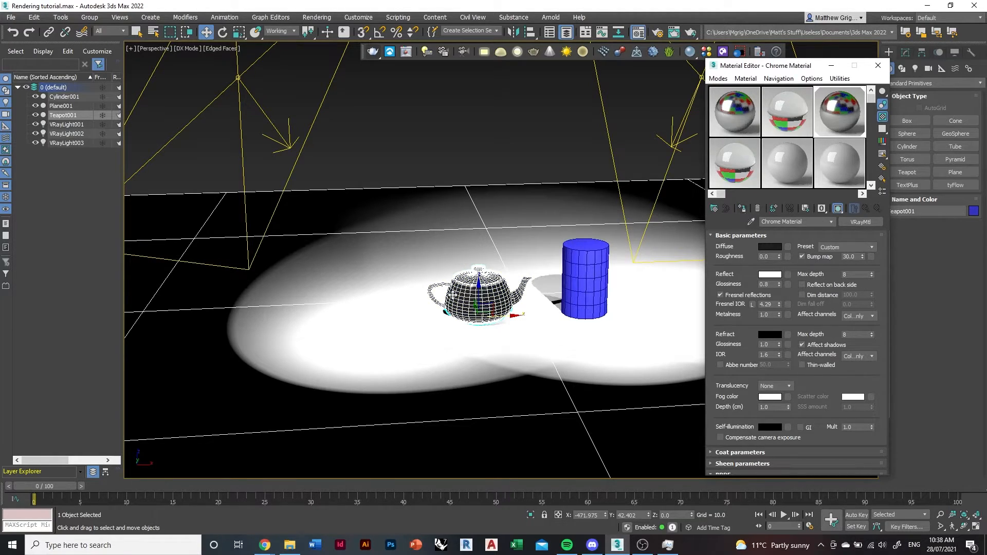
pyautogui.click(434, 155)
# - Assign Glass Material to the cylinder and deselect it
pyautogui.click(587, 285)
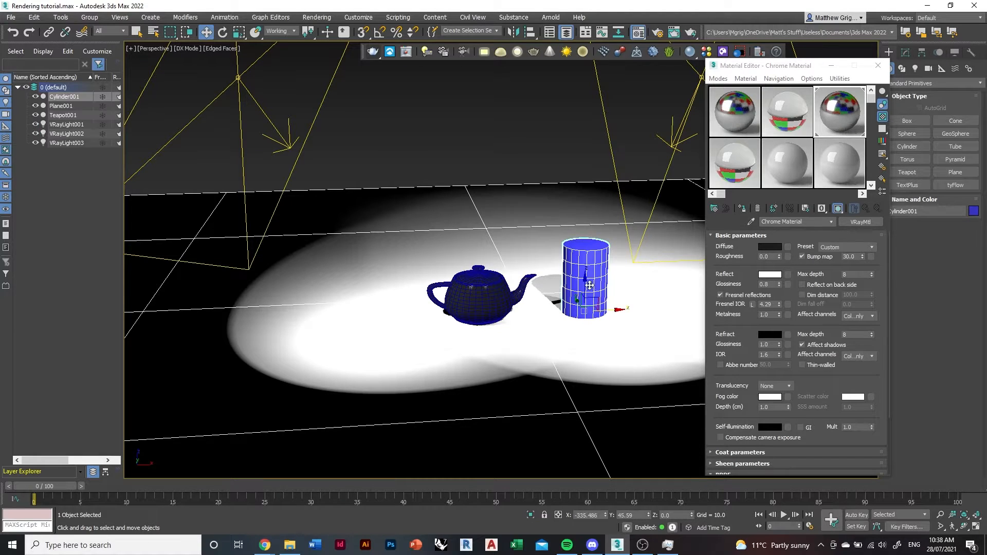
pyautogui.click(728, 168)
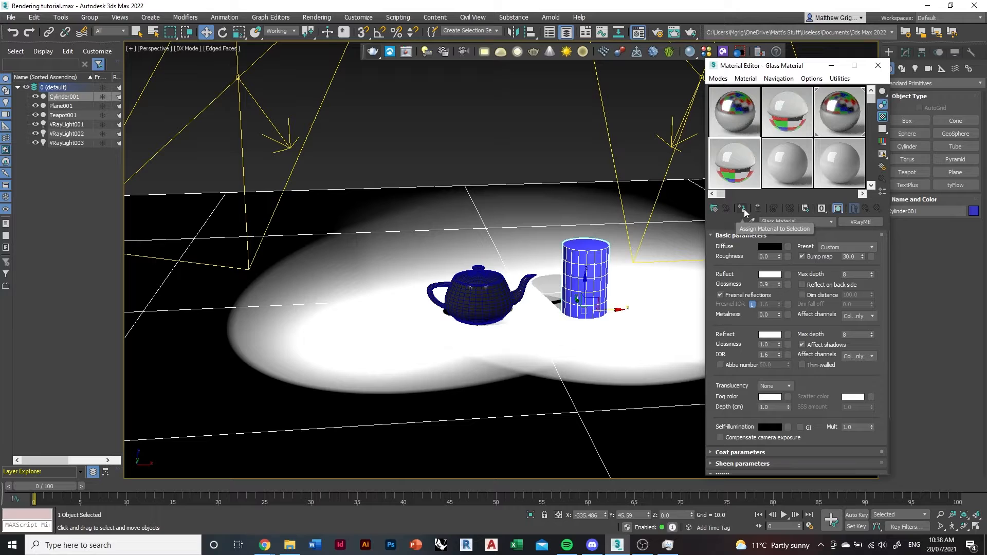
pyautogui.click(742, 209)
pyautogui.click(516, 120)
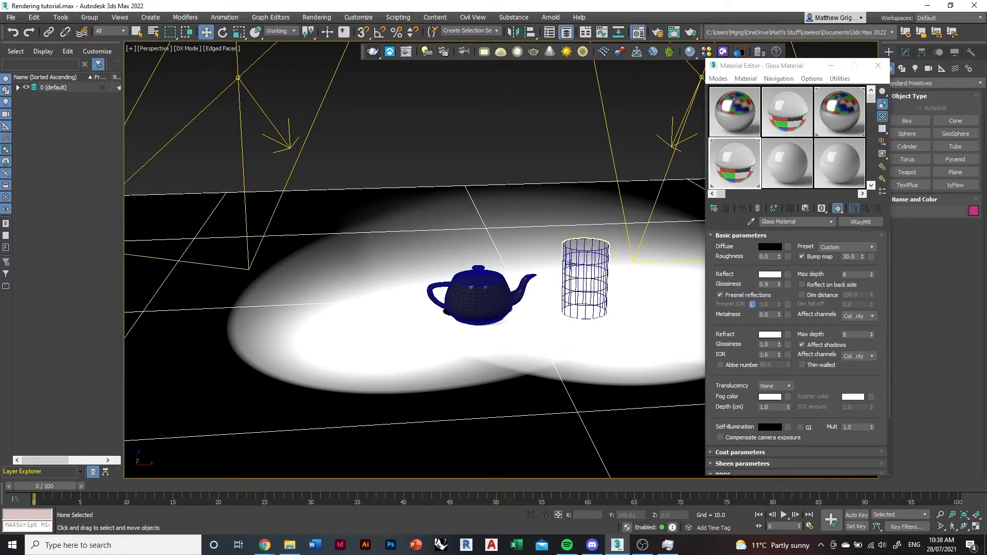
# - Move the cylinder and the teapot along the Y axis, placing the teapot at Y about 26.4
pyautogui.click(574, 271)
pyautogui.moveTo(617, 323)
pyautogui.keyDown('alt'); pyautogui.mouseDown(button='middle')
pyautogui.moveTo(642, 321)
pyautogui.moveTo(620, 313)
pyautogui.mouseUp(button='middle'); pyautogui.keyUp('alt')
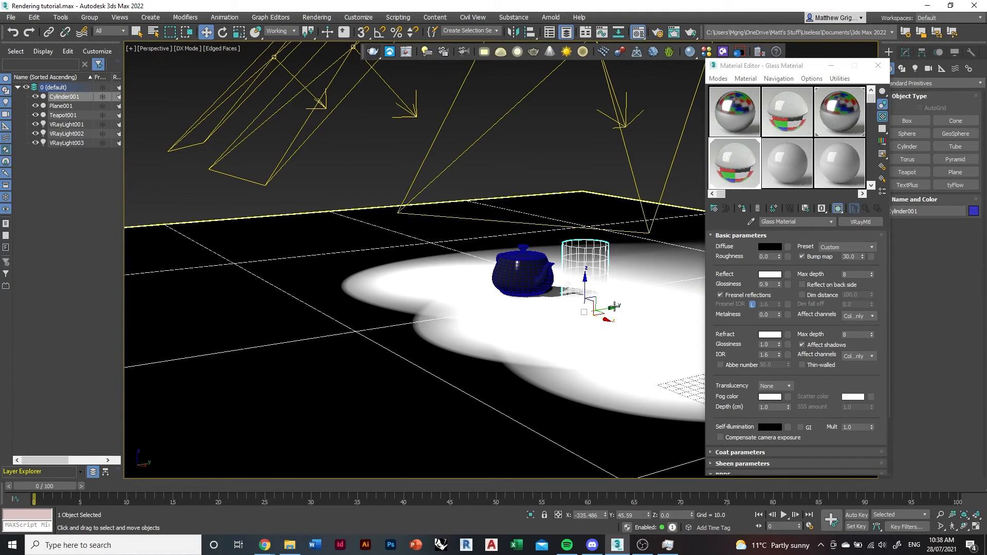
pyautogui.moveTo(612, 308); pyautogui.dragTo(584, 308)
pyautogui.keyDown('alt'); pyautogui.moveTo(584, 309); pyautogui.dragTo(513, 307, button='middle'); pyautogui.keyUp('alt')
pyautogui.click(512, 283)
pyautogui.moveTo(513, 307); pyautogui.dragTo(506, 308)
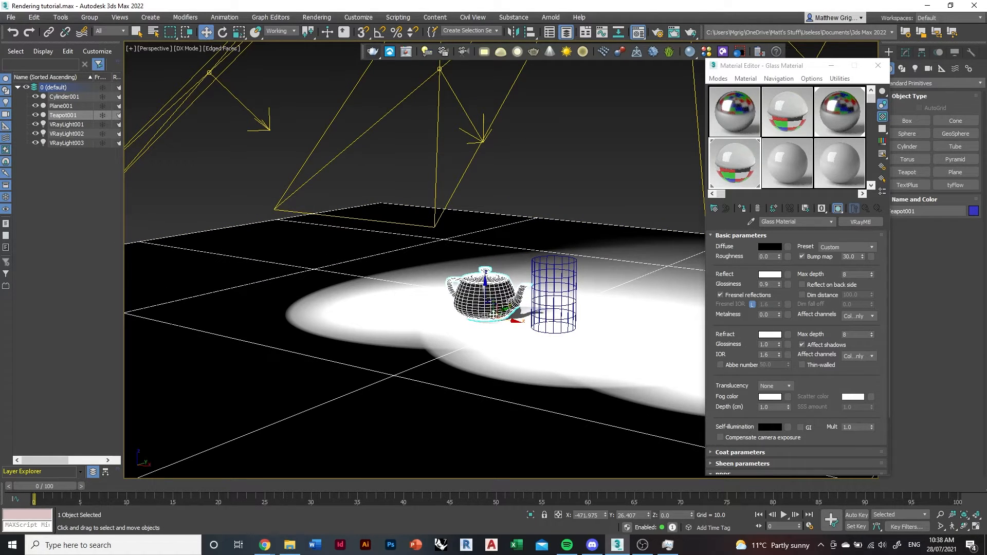
# - Rotate the teapot about 26.6 degrees around the Z axis
pyautogui.press('e')
pyautogui.moveTo(503, 331)
pyautogui.keyDown('alt'); pyautogui.mouseDown(button='middle')
pyautogui.moveTo(524, 349)
pyautogui.moveTo(512, 334)
pyautogui.mouseUp(button='middle'); pyautogui.keyUp('alt')
pyautogui.moveTo(507, 327); pyautogui.dragTo(529, 307)
pyautogui.keyDown('alt'); pyautogui.moveTo(550, 332); pyautogui.dragTo(517, 303, button='middle'); pyautogui.keyUp('alt')
pyautogui.scroll(3, 517, 304)
pyautogui.scroll(5, 518, 304)
pyautogui.scroll(-4, 518, 304)
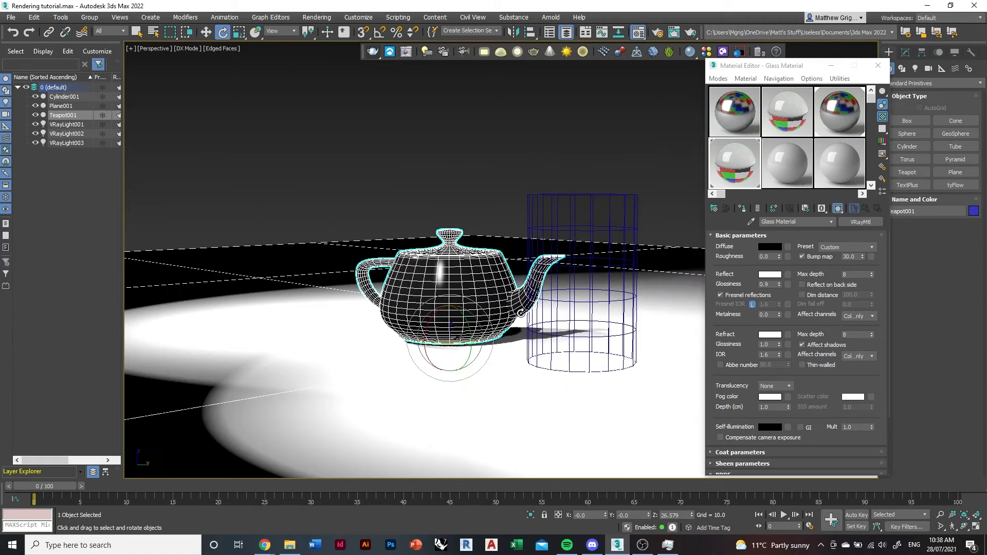
# - Close the Material Editor and render the Perspective view framed closely on the teapot and cylinder with V-Ray
pyautogui.click(875, 68)
pyautogui.click(628, 174)
pyautogui.keyDown('alt'); pyautogui.moveTo(552, 317); pyautogui.dragTo(557, 328, button='middle'); pyautogui.keyUp('alt')
pyautogui.moveTo(522, 259); pyautogui.dragTo(531, 270, button='middle')
pyautogui.click(531, 214)
pyautogui.keyDown('alt'); pyautogui.moveTo(533, 213); pyautogui.dragTo(519, 229, button='middle'); pyautogui.keyUp('alt')
pyautogui.moveTo(444, 182); pyautogui.dragTo(496, 245, button='middle')
pyautogui.scroll(4, 496, 245)
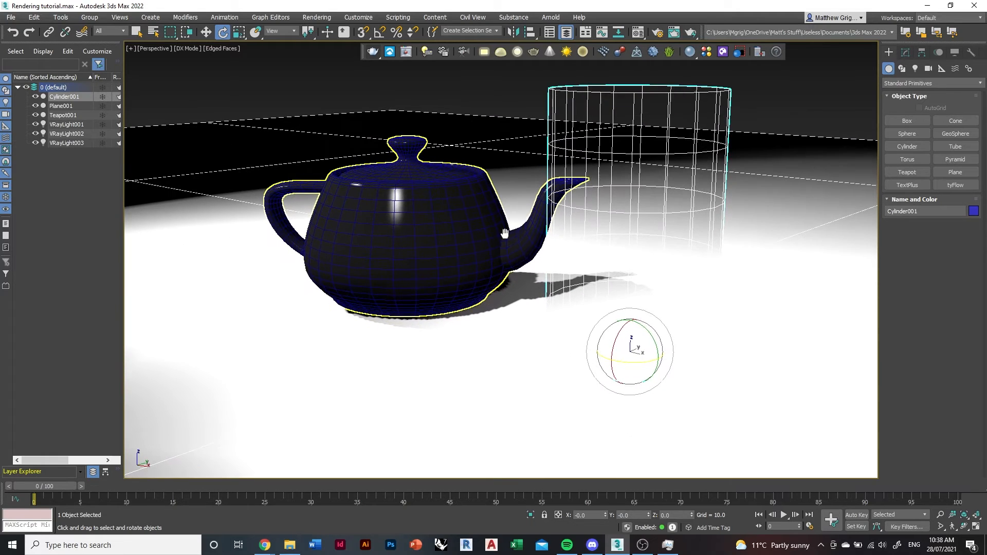
pyautogui.click(814, 107)
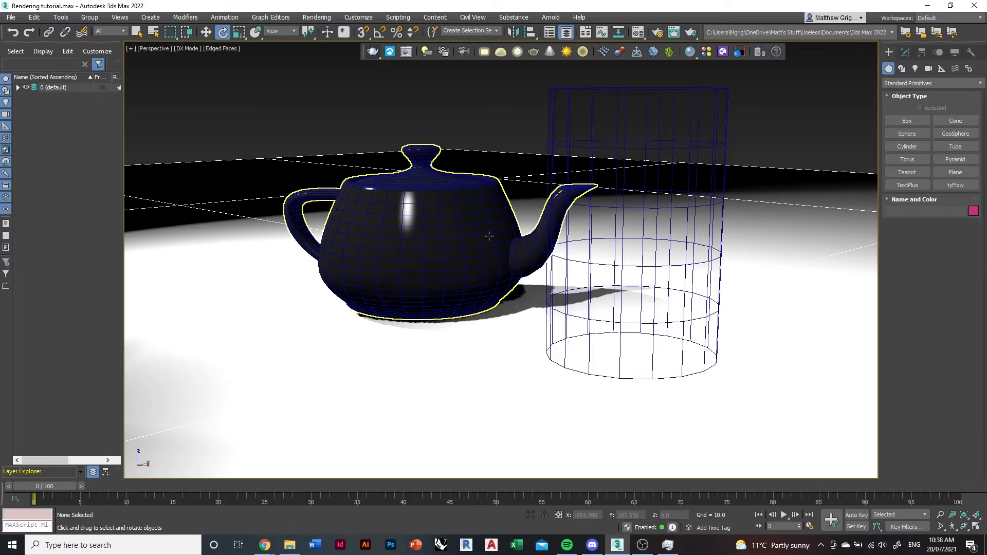
pyautogui.moveTo(489, 236); pyautogui.dragTo(495, 256, button='middle')
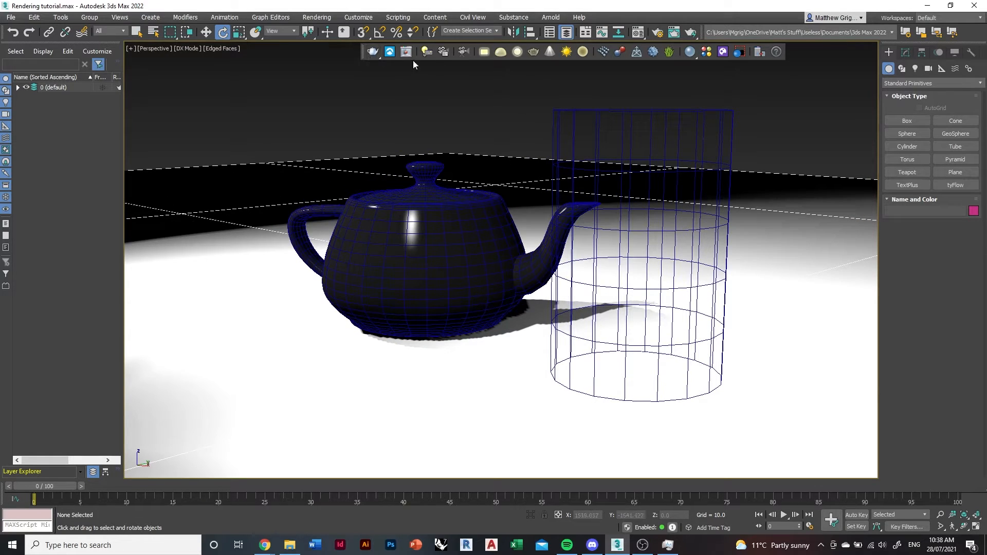
pyautogui.click(372, 54)
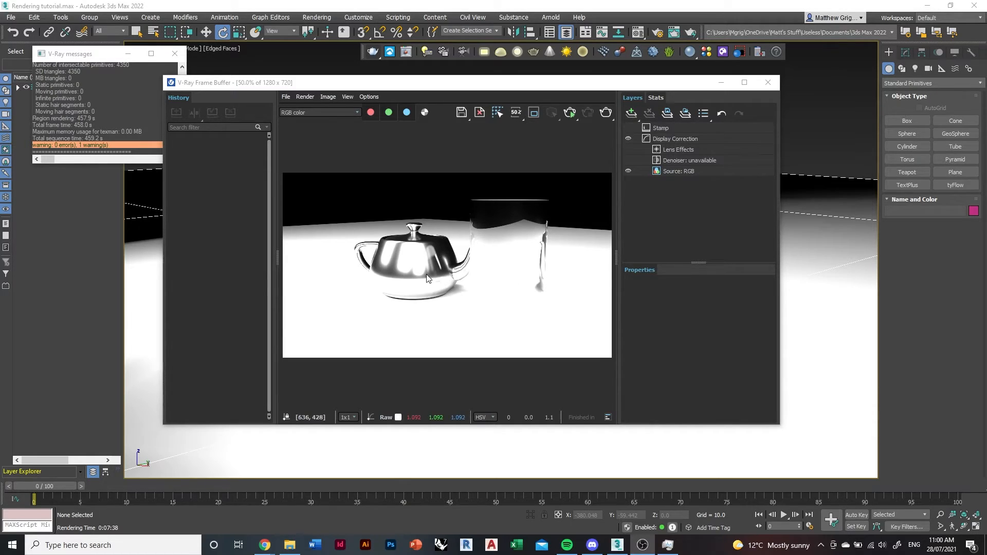
# - Add an Exposure correction layer to the render and lower its exposure to about -1.893
pyautogui.click(635, 114)
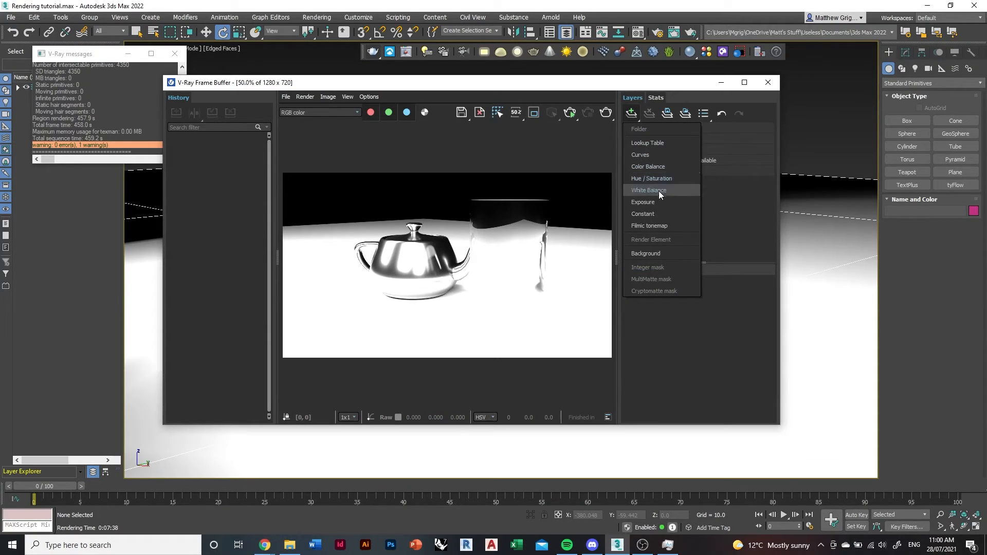
pyautogui.click(651, 203)
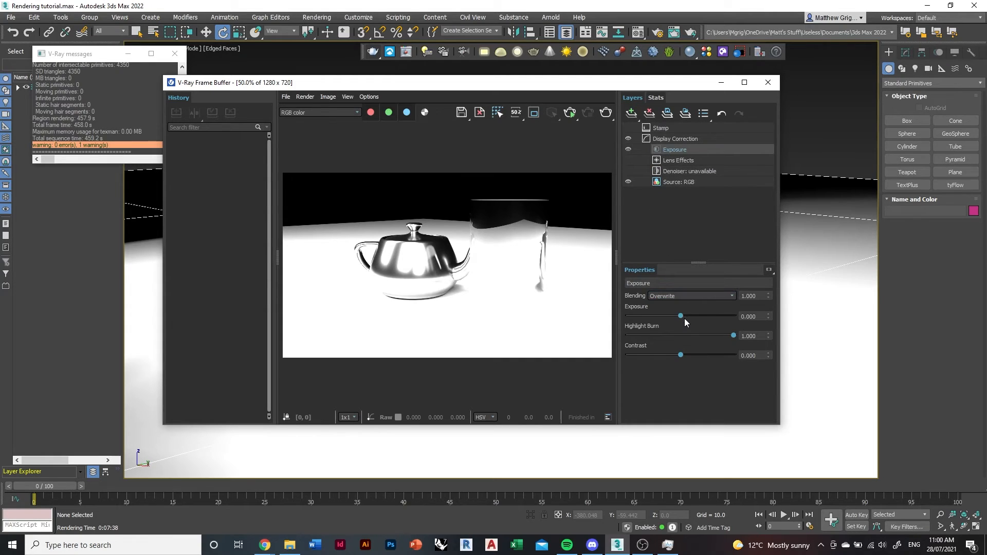
pyautogui.moveTo(681, 316); pyautogui.dragTo(659, 316)
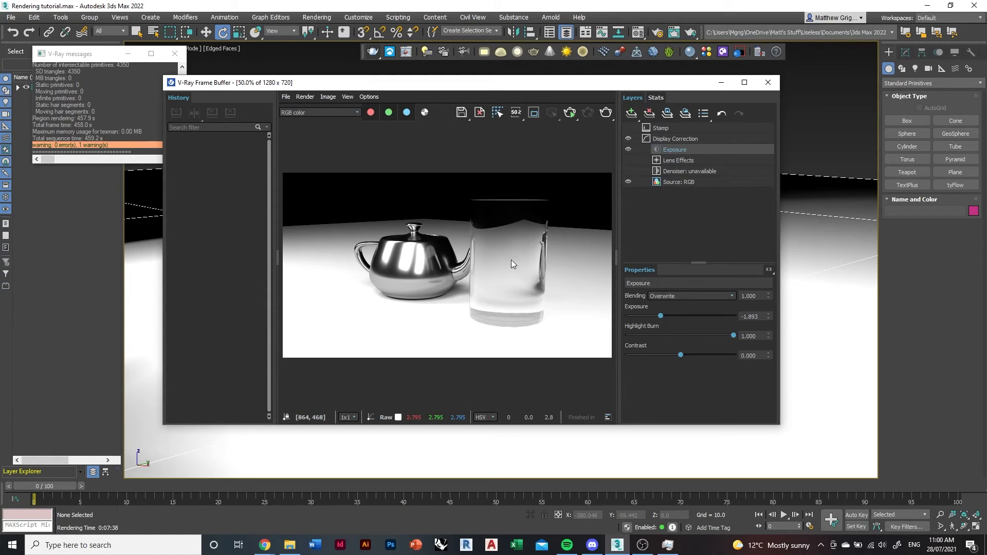
# - Save the render as a PNG over the existing V-Ray Render file, using RGB 48 bit with an alpha channel
pyautogui.click(463, 114)
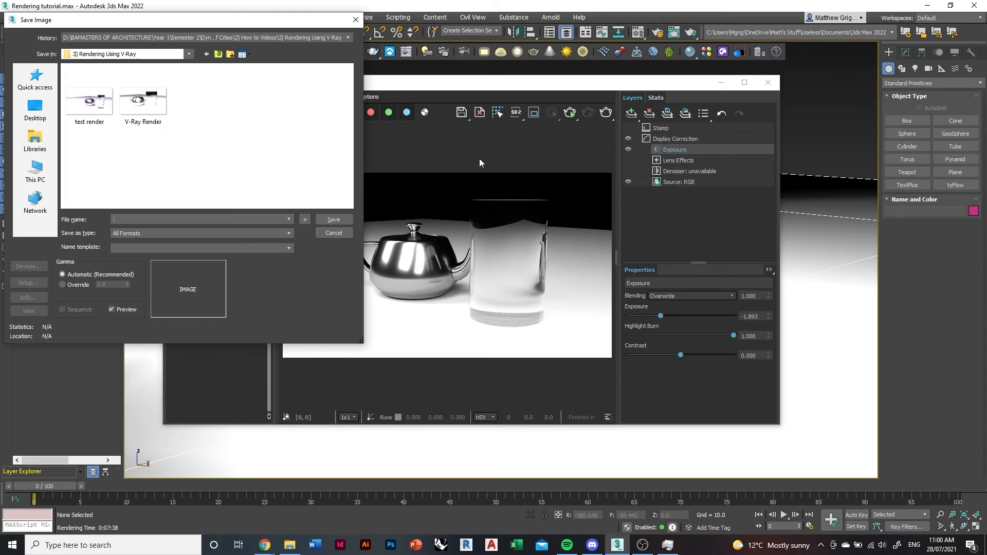
pyautogui.click(135, 95)
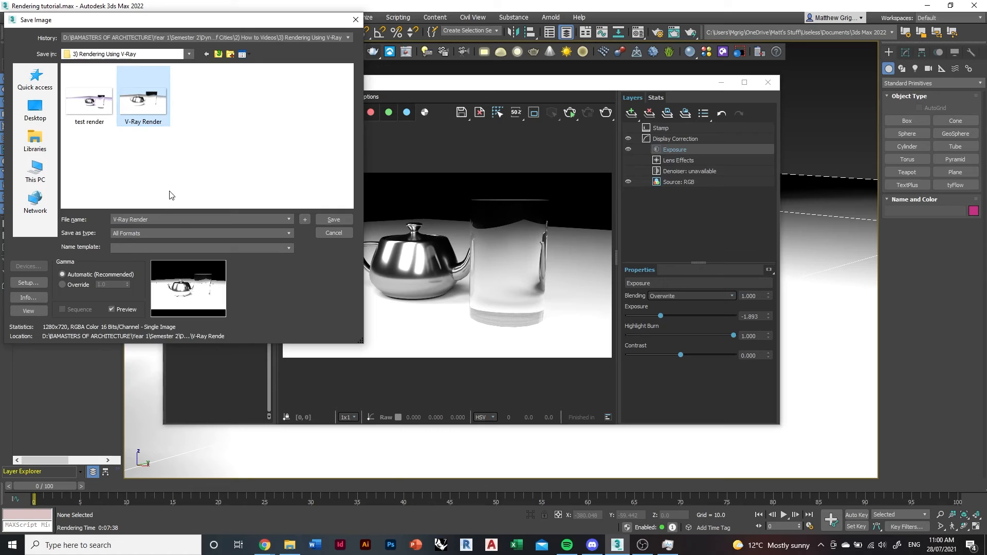
pyautogui.click(181, 231)
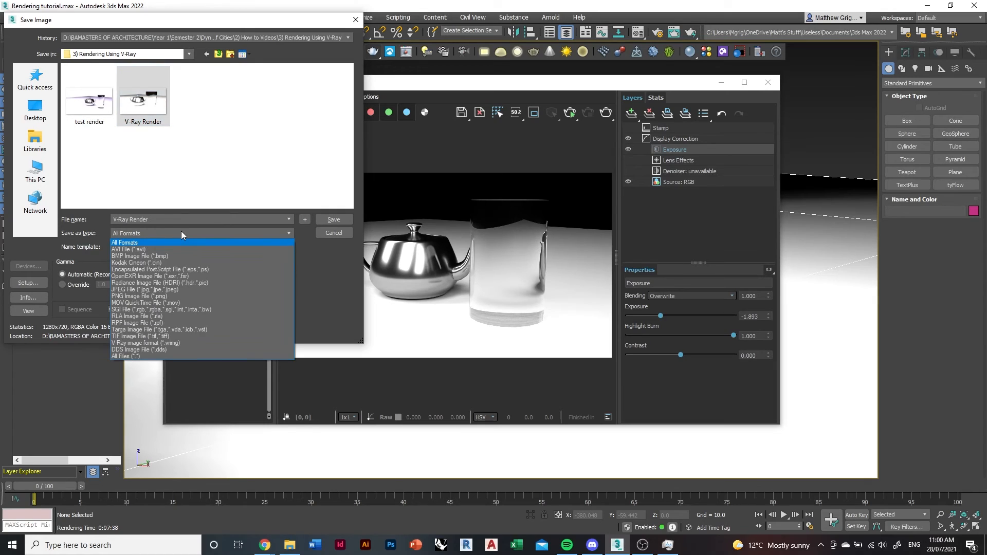
pyautogui.click(183, 298)
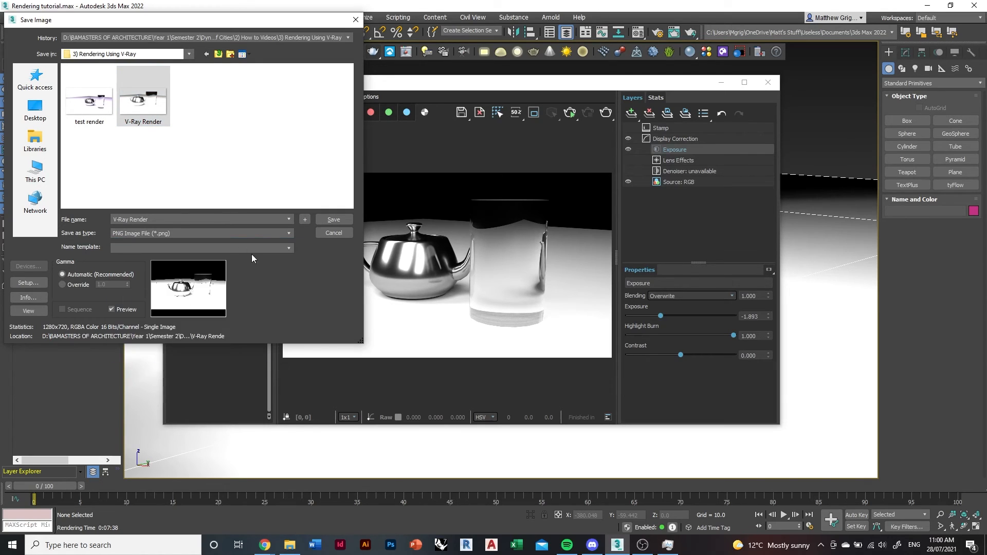
pyautogui.click(331, 220)
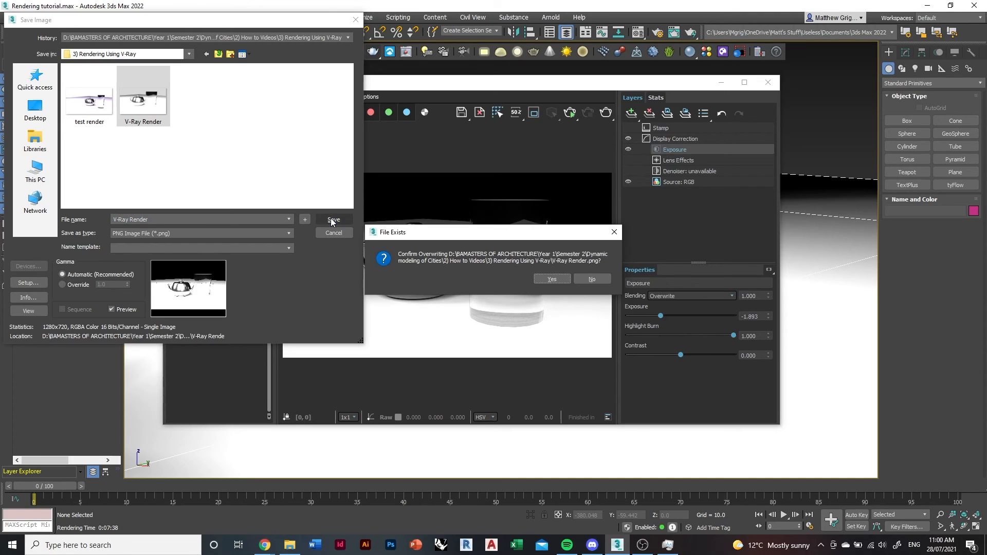
pyautogui.click(539, 283)
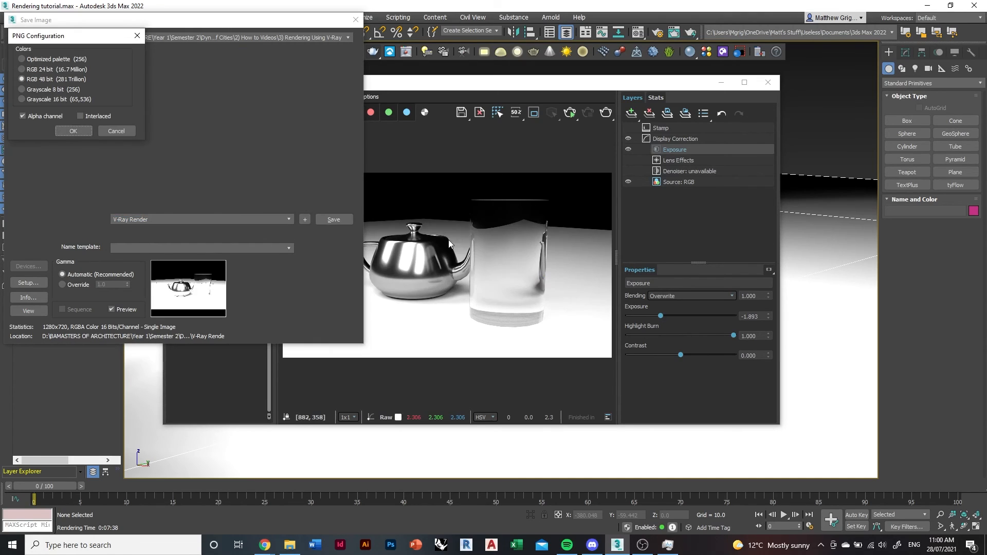
pyautogui.click(65, 134)
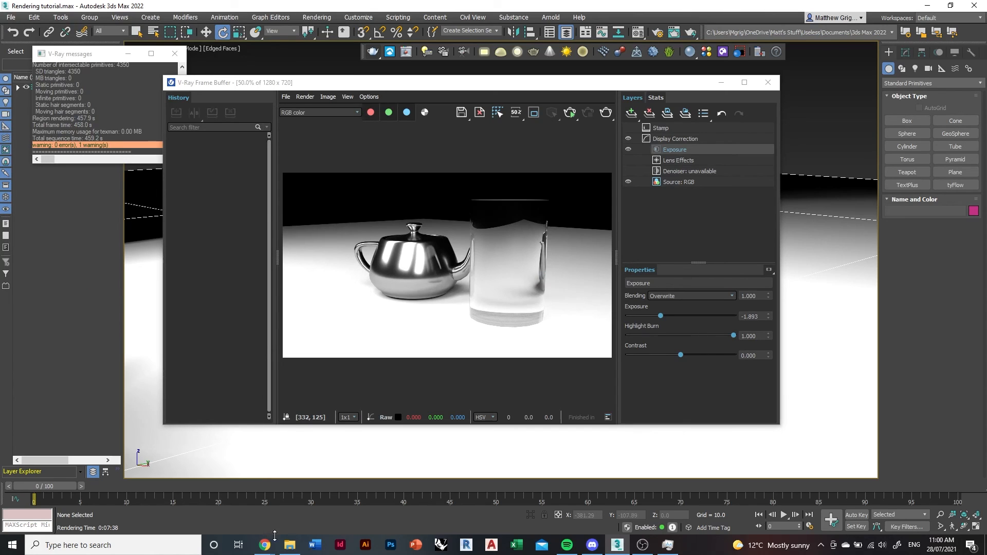
# - Switch to File Explorer and open the saved V-Ray Render image to check it
pyautogui.click(290, 545)
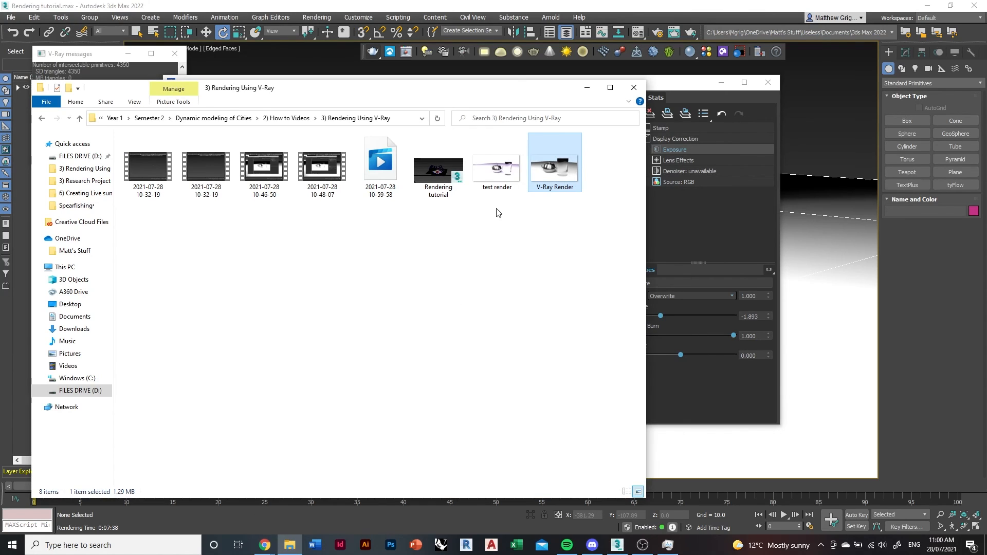
pyautogui.doubleClick(557, 168)
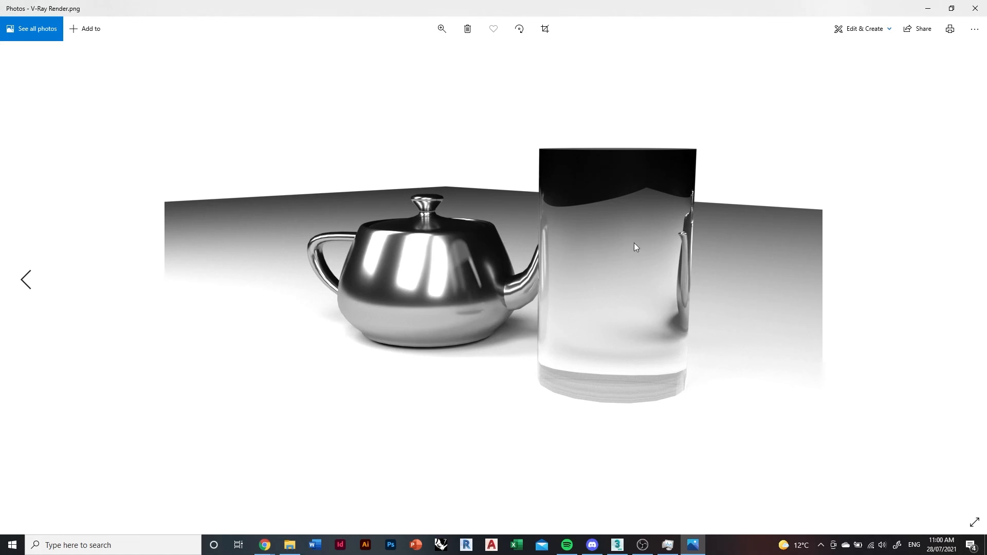